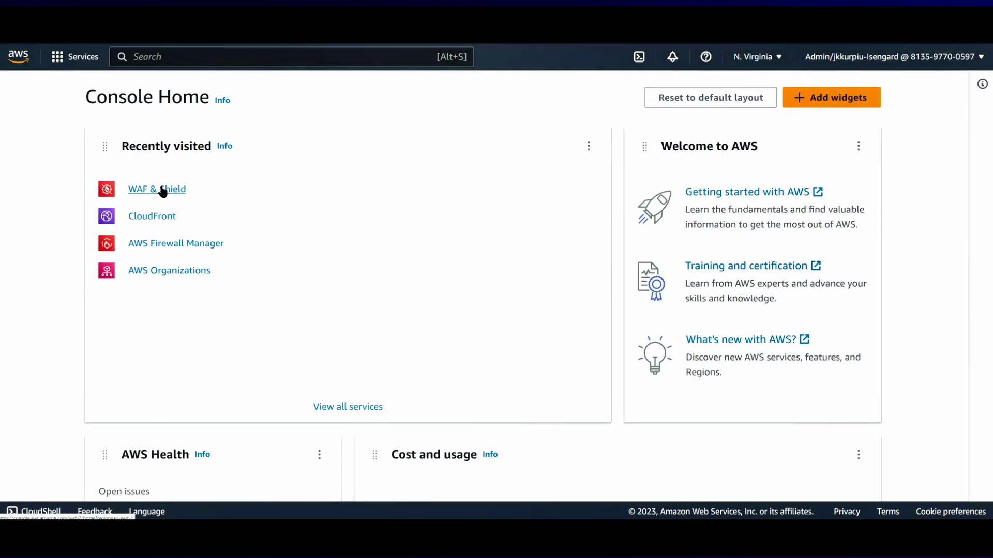
Step: Start creating a web ACL in WAF & Shield with Amazon CloudFront distributions as the resource type
click(181, 189)
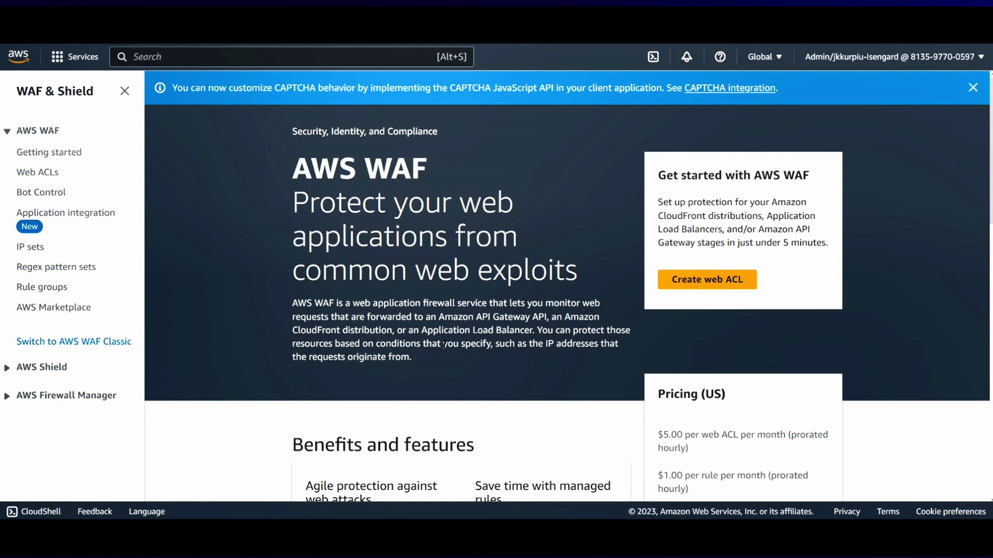
click(714, 285)
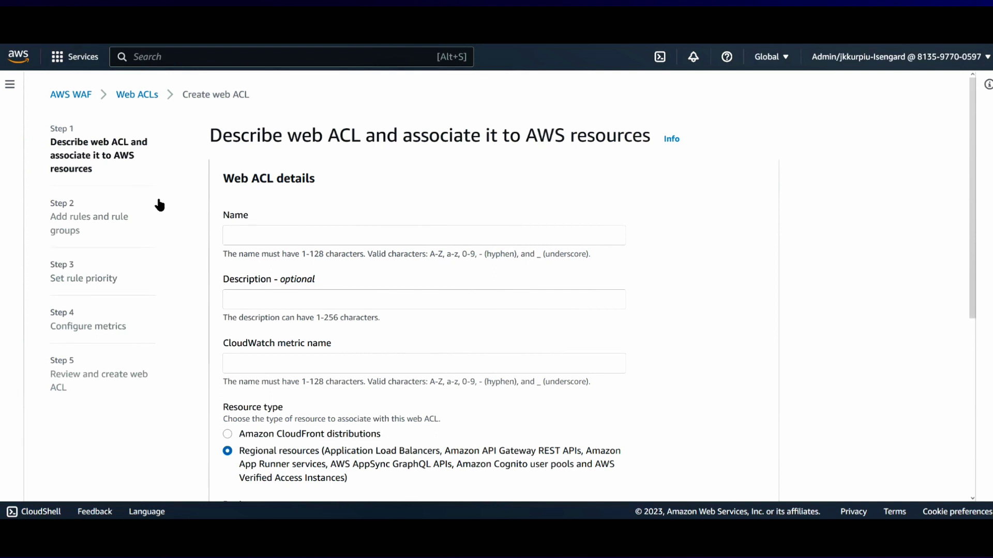
scroll(159, 204, down, 2)
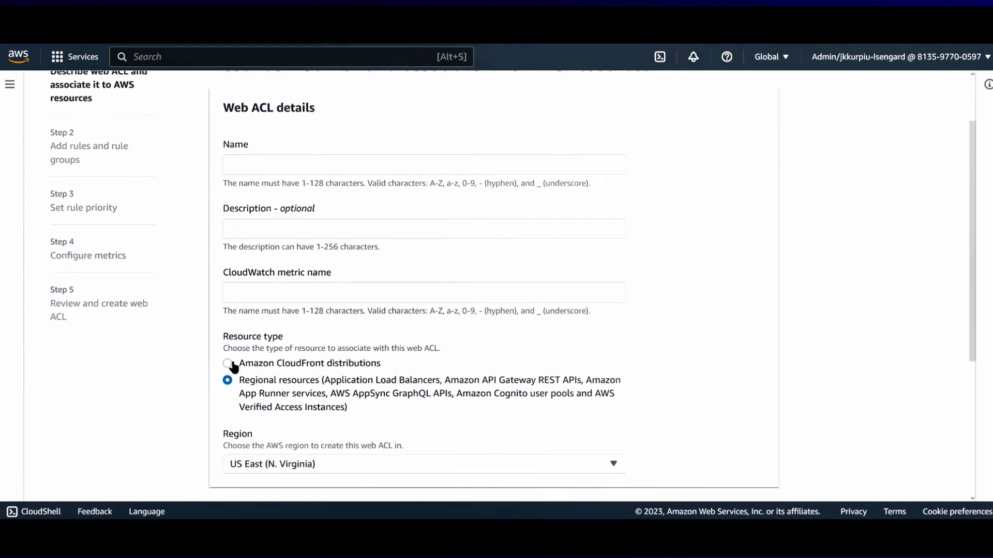
click(226, 363)
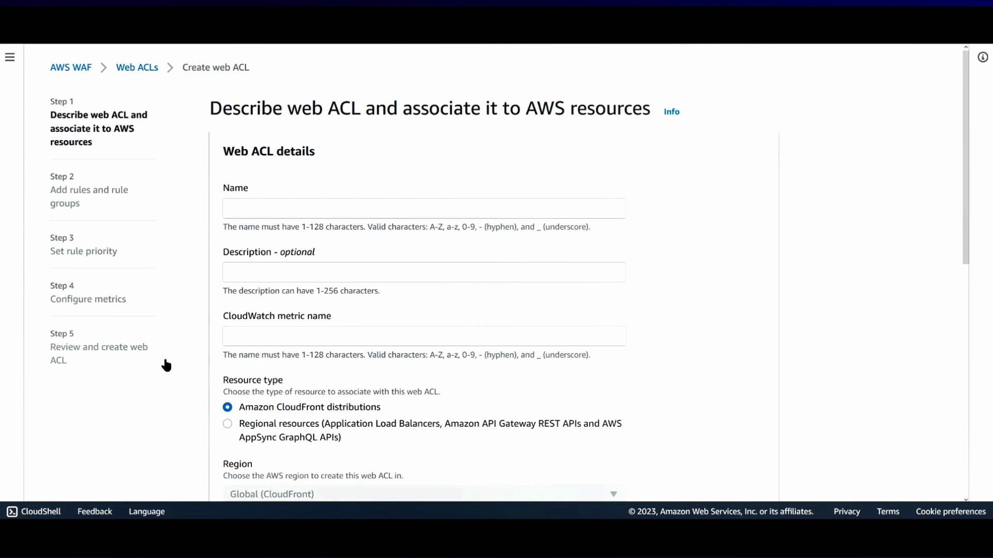
Step: Name the web ACL cloudfront_baseline_policy and proceed to the stage for adding rules and rule groups
click(256, 209)
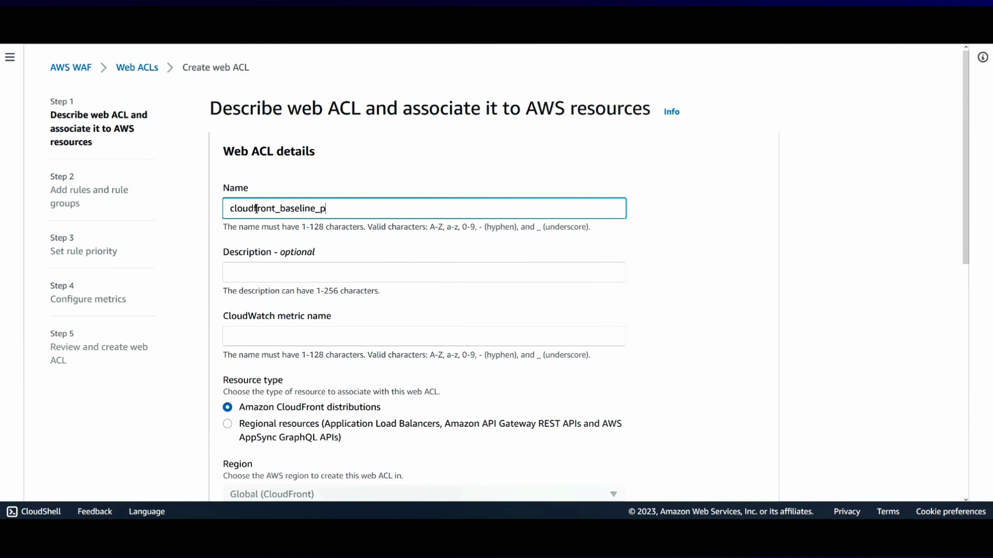
click(281, 269)
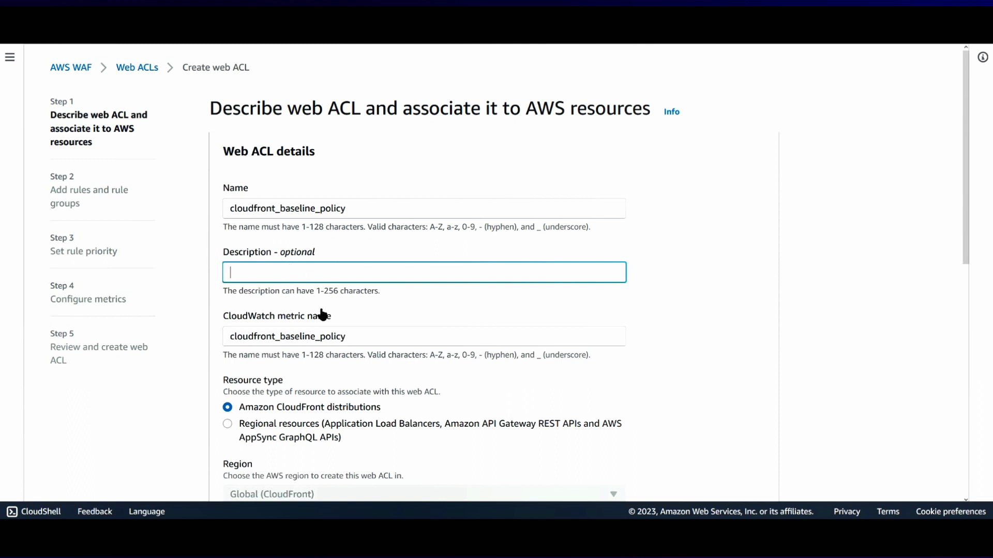
scroll(312, 333, down, 3)
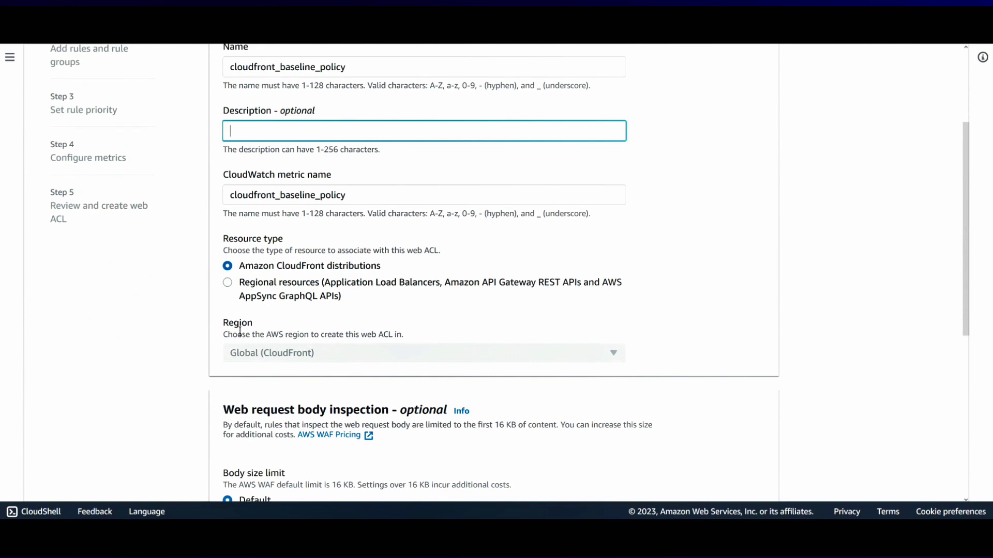
scroll(255, 361, down, 4)
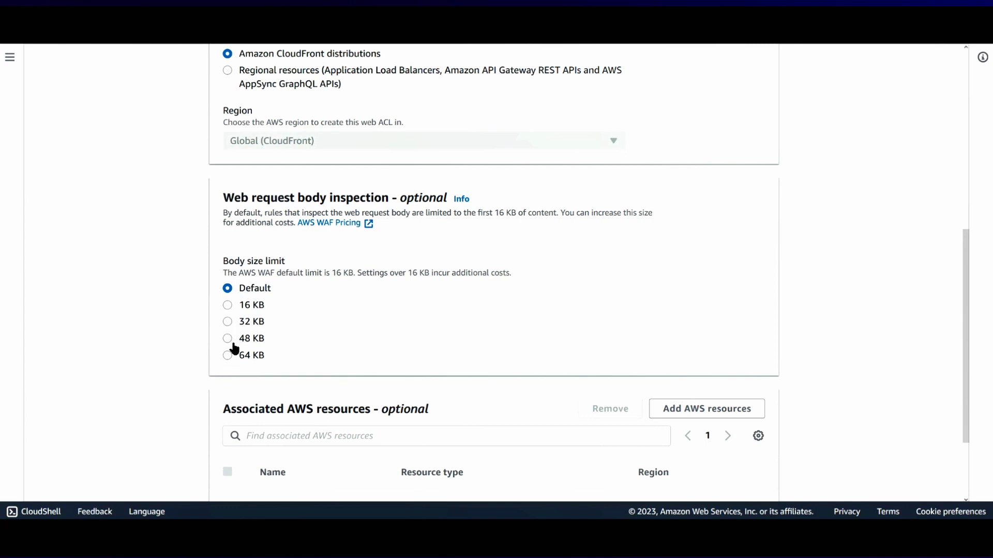
scroll(365, 319, down, 3)
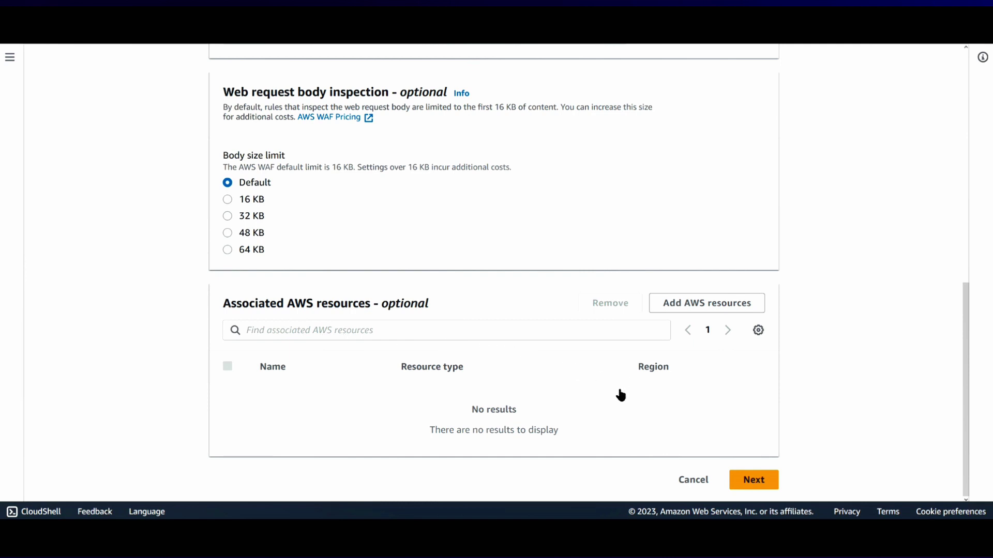
click(753, 481)
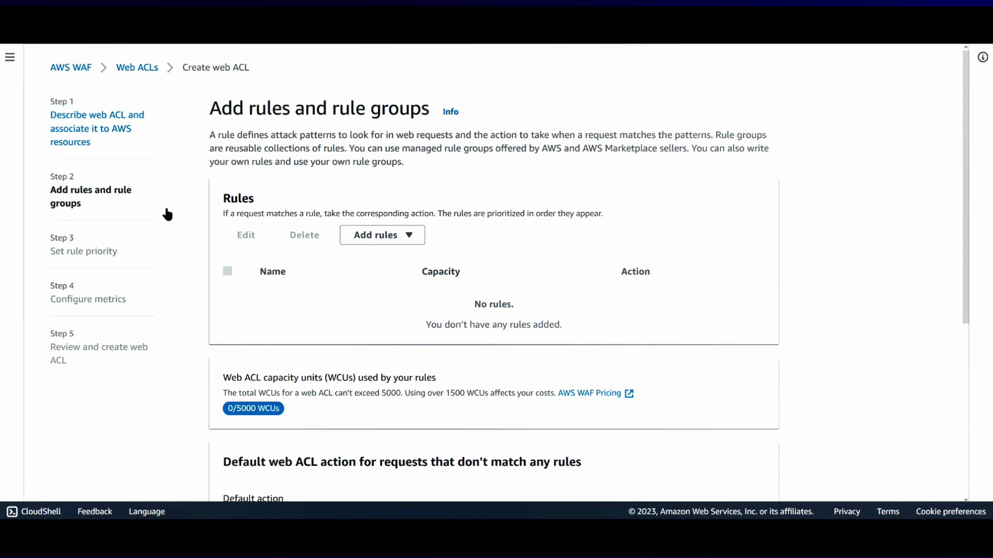
Step: Start adding managed rule groups to the web ACL and expand the AWS managed rule groups
click(390, 242)
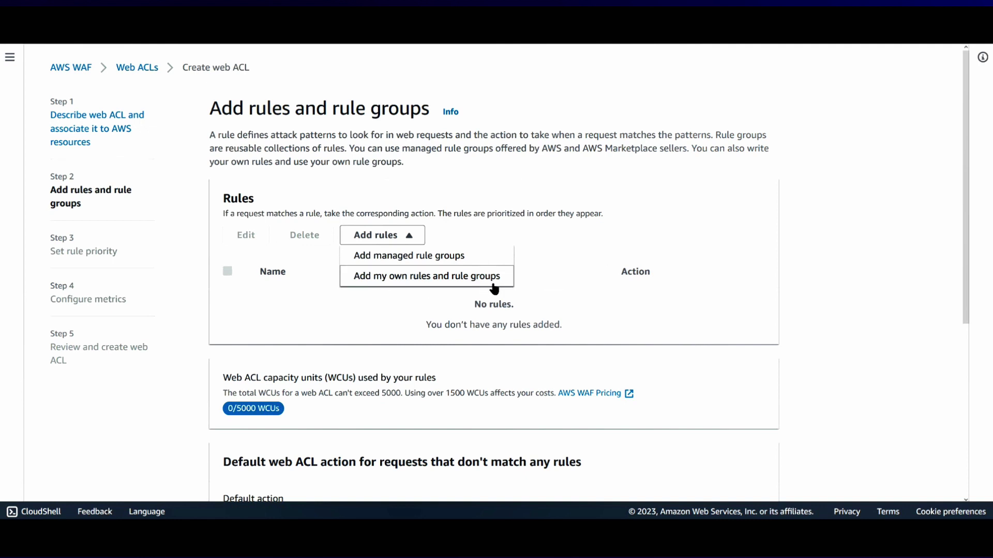
click(404, 256)
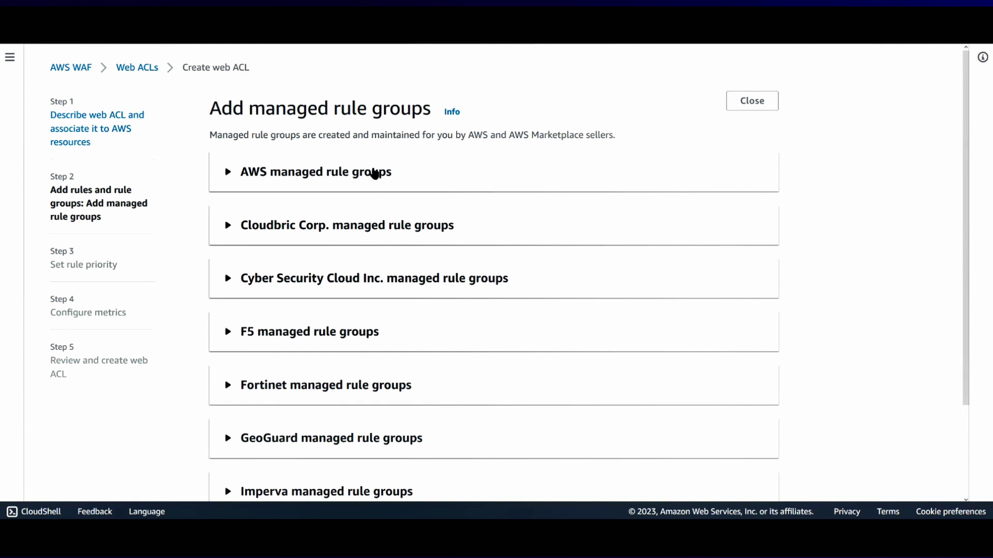
scroll(381, 228, down, 2)
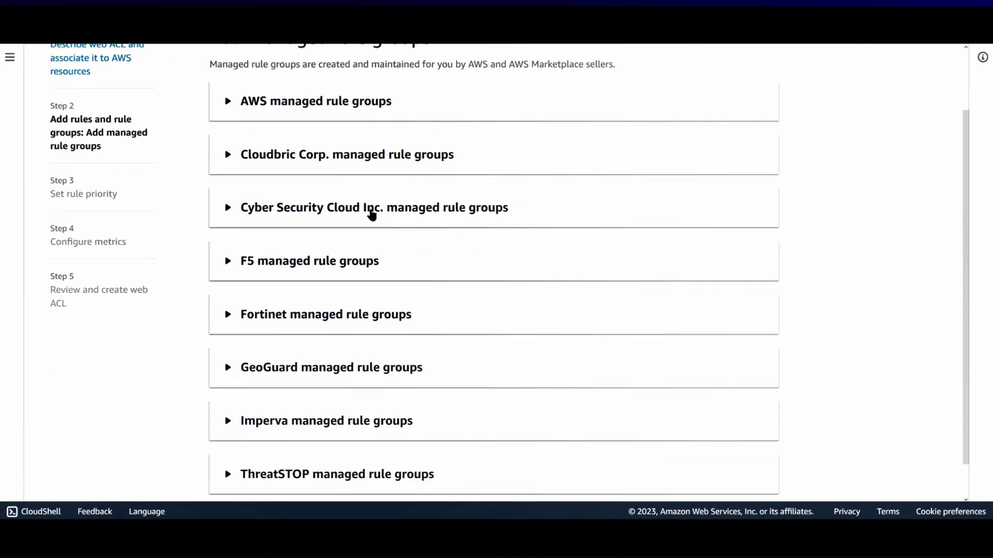
scroll(346, 194, down, 1)
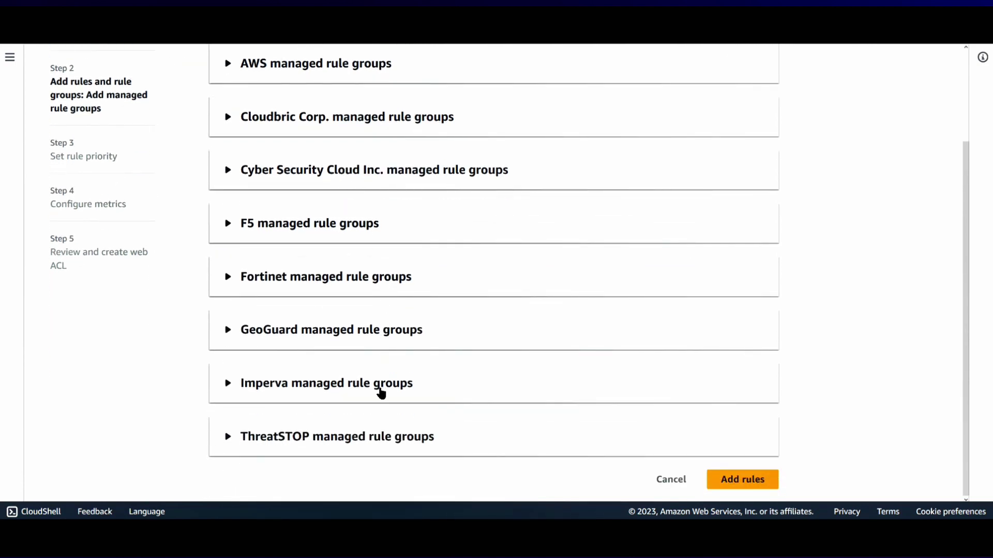
scroll(394, 443, up, 3)
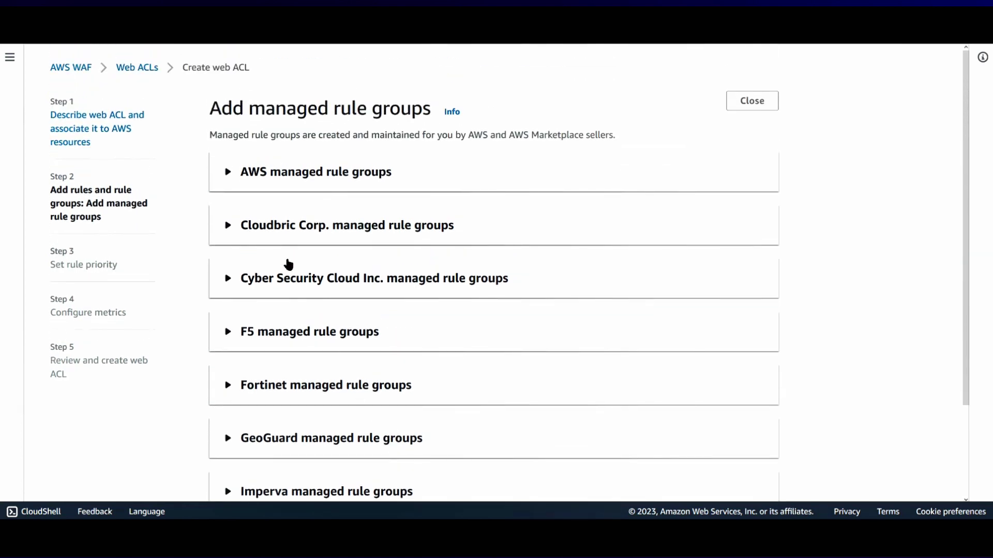
click(225, 173)
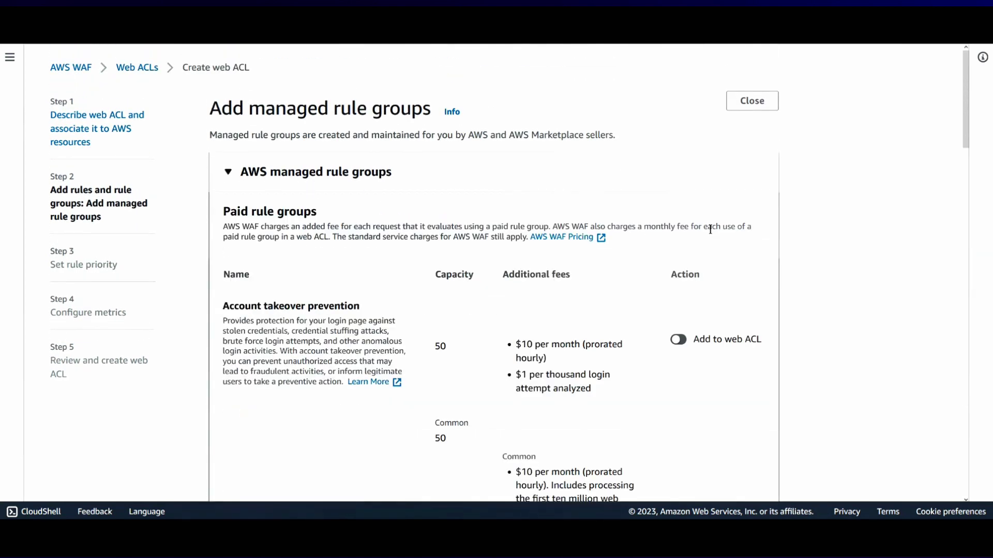
Step: Try adding the paid Account takeover prevention rule group to the web ACL
scroll(801, 273, down, 1)
scroll(800, 274, down, 2)
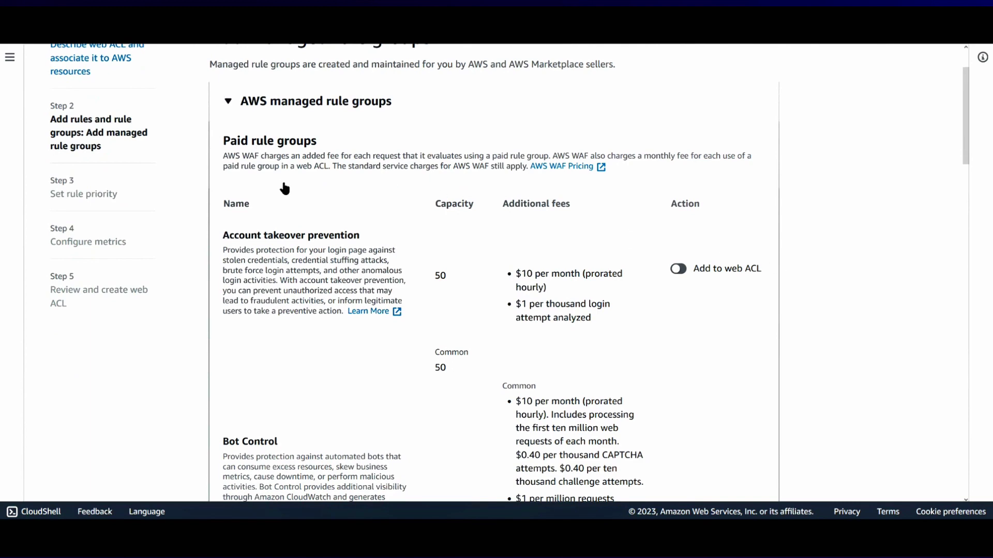
scroll(284, 189, down, 3)
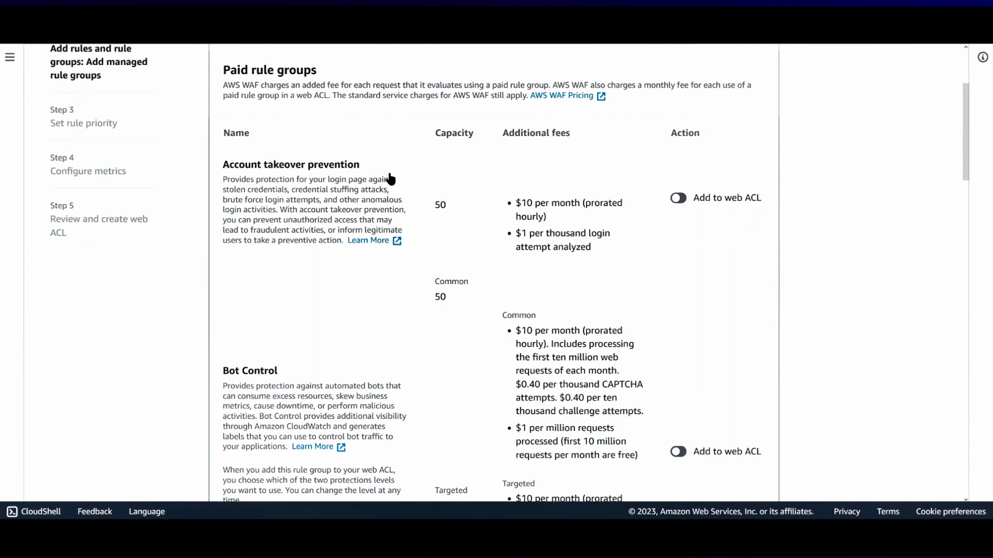
click(679, 199)
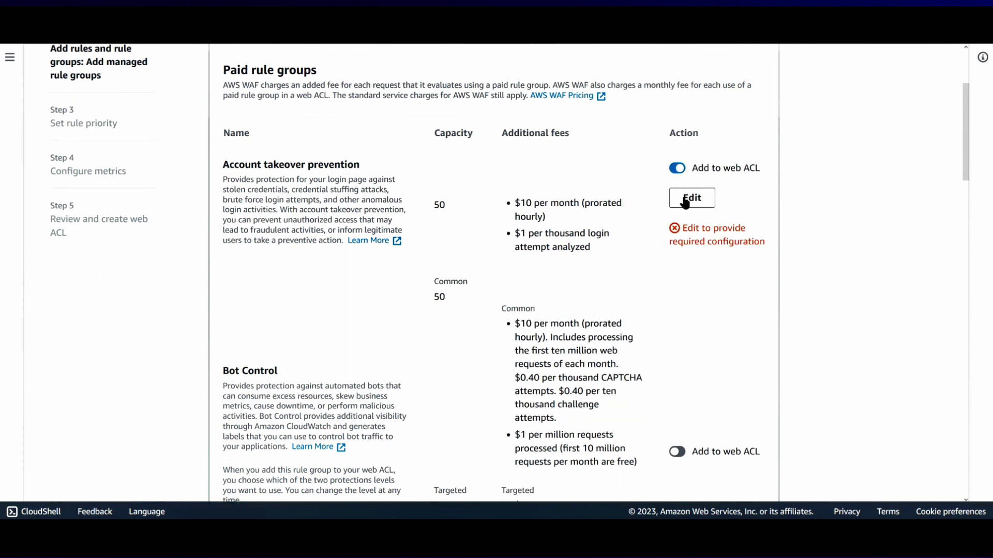
click(675, 173)
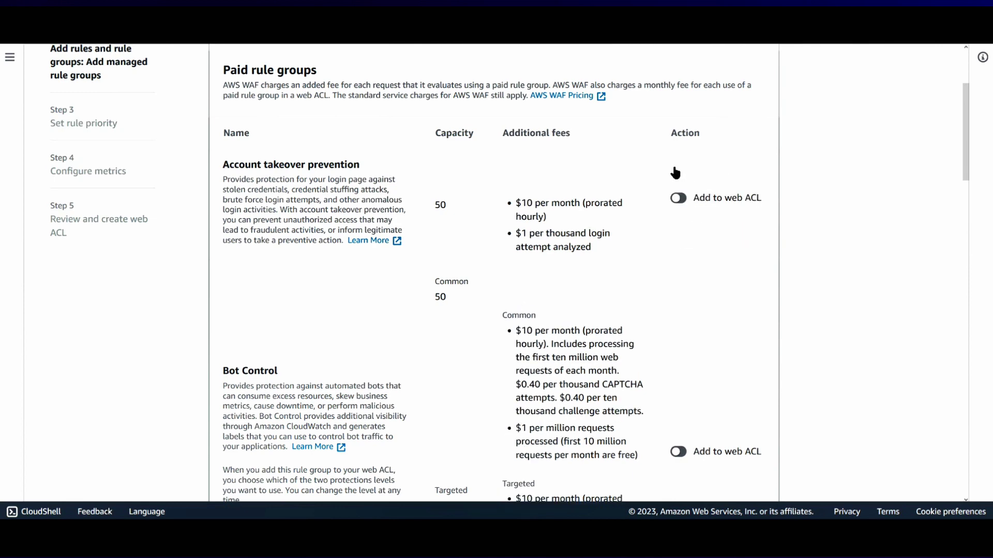
Step: Examine the paid Bot Control rule group and the descriptions and capacities of the free AWS rule groups
scroll(618, 182, down, 2)
scroll(618, 182, down, 2)
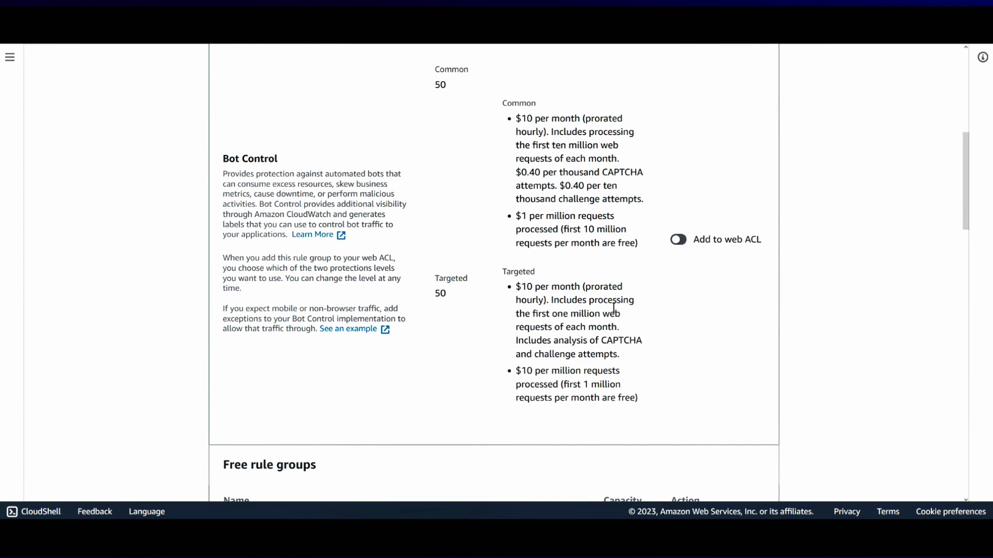
scroll(613, 308, down, 7)
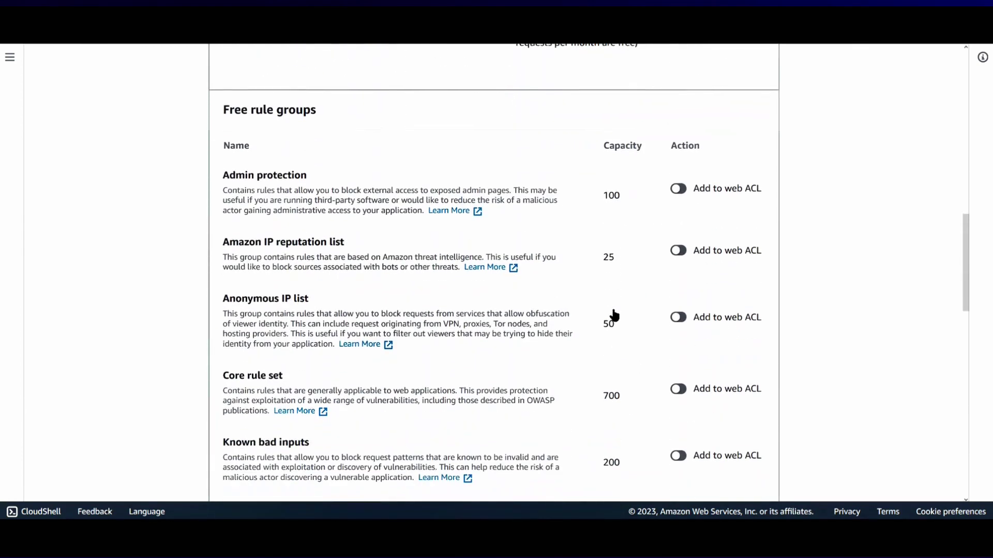
scroll(613, 314, down, 1)
scroll(613, 315, up, 1)
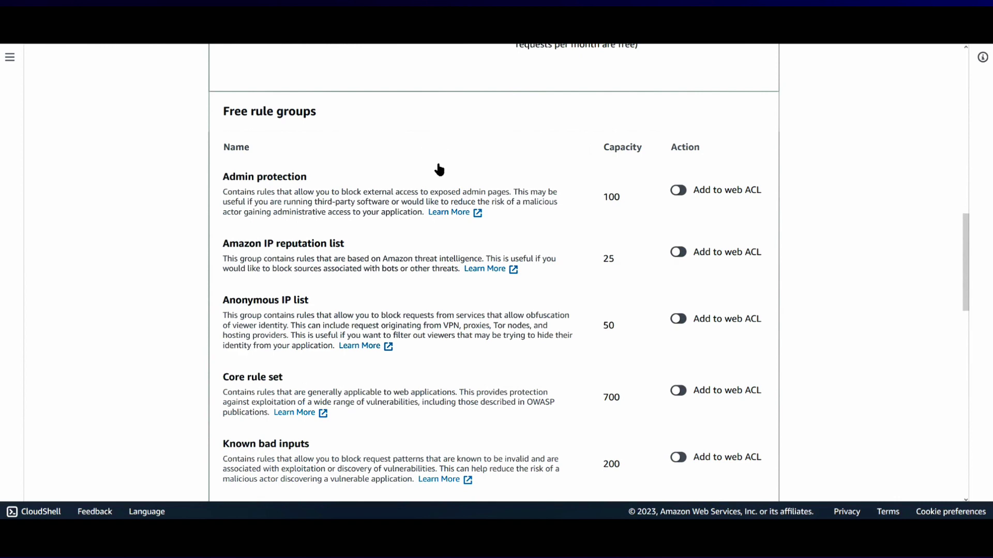
scroll(439, 169, down, 1)
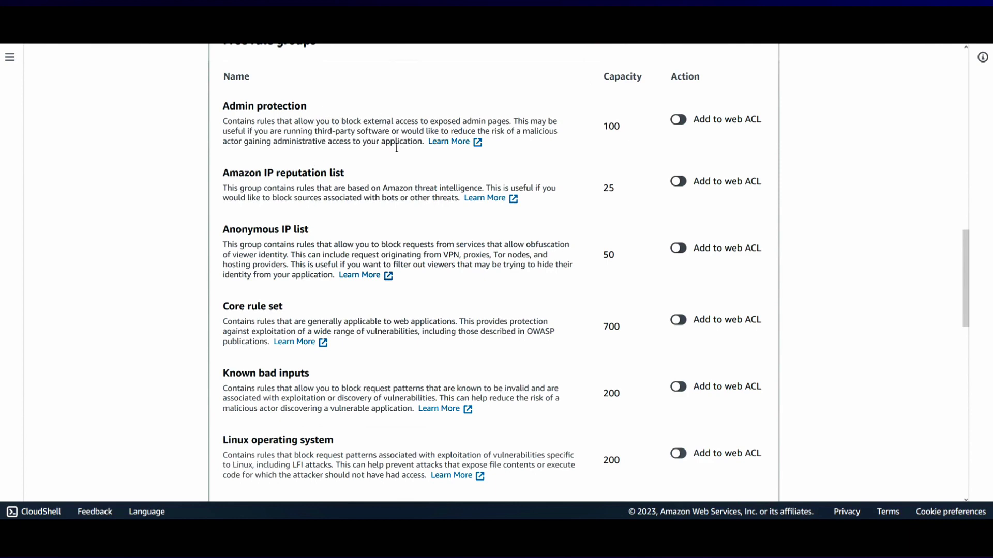
scroll(442, 279, down, 5)
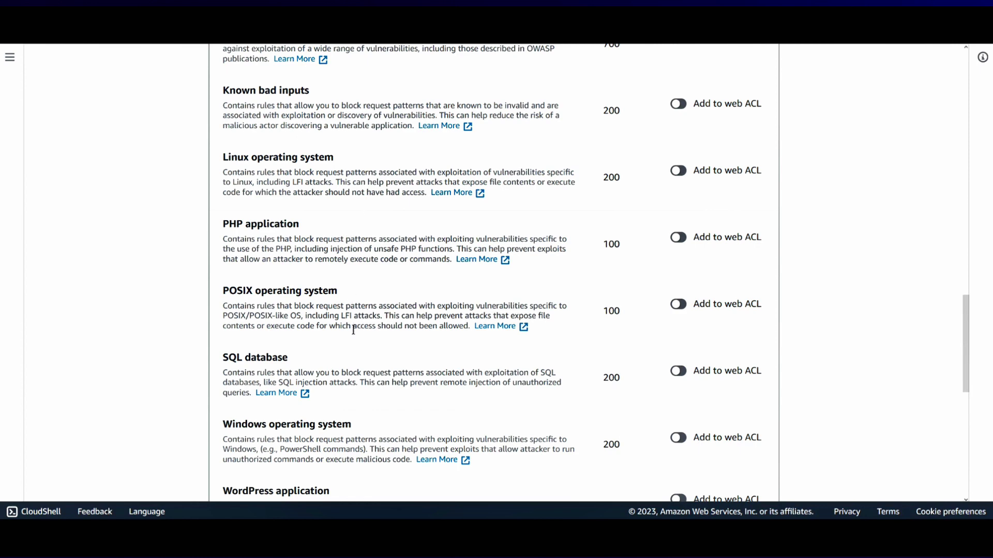
scroll(409, 431, up, 7)
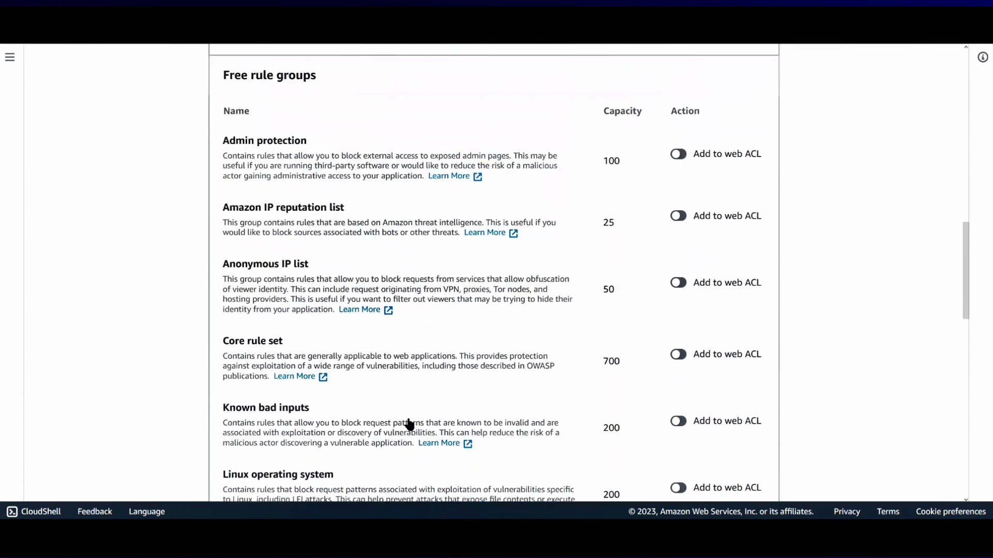
scroll(414, 405, down, 1)
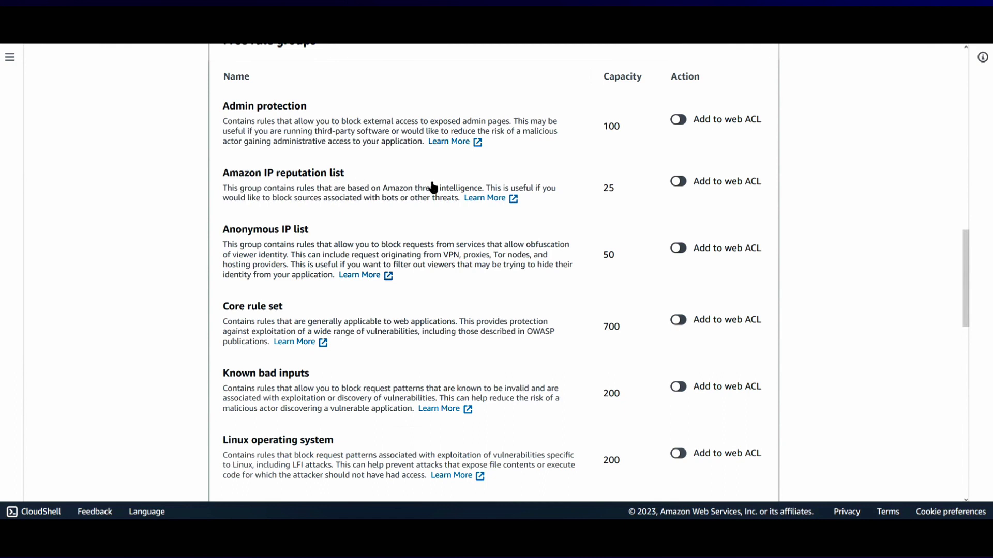
Step: Add the free Amazon IP reputation list, Core rule set and Known bad inputs rule groups to the web ACL
click(681, 183)
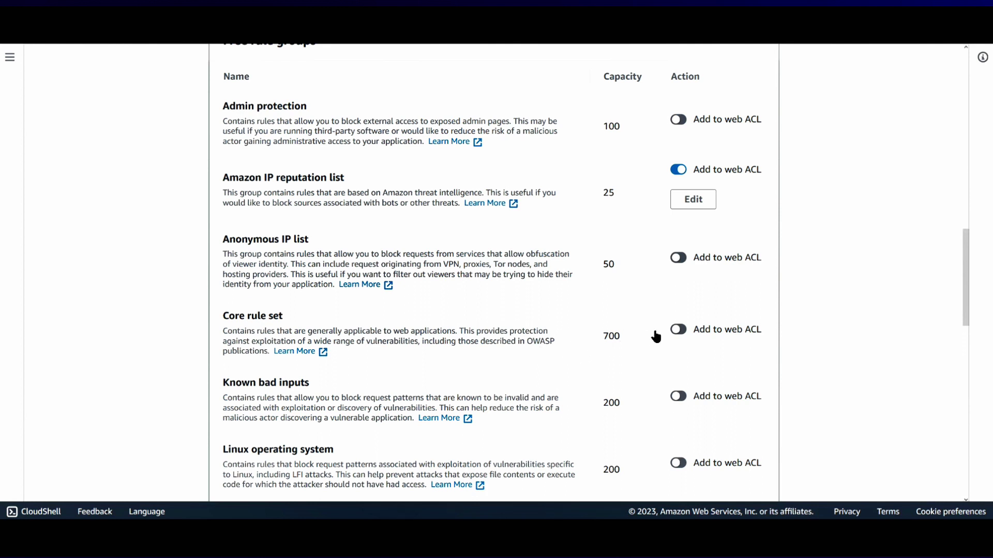
click(679, 329)
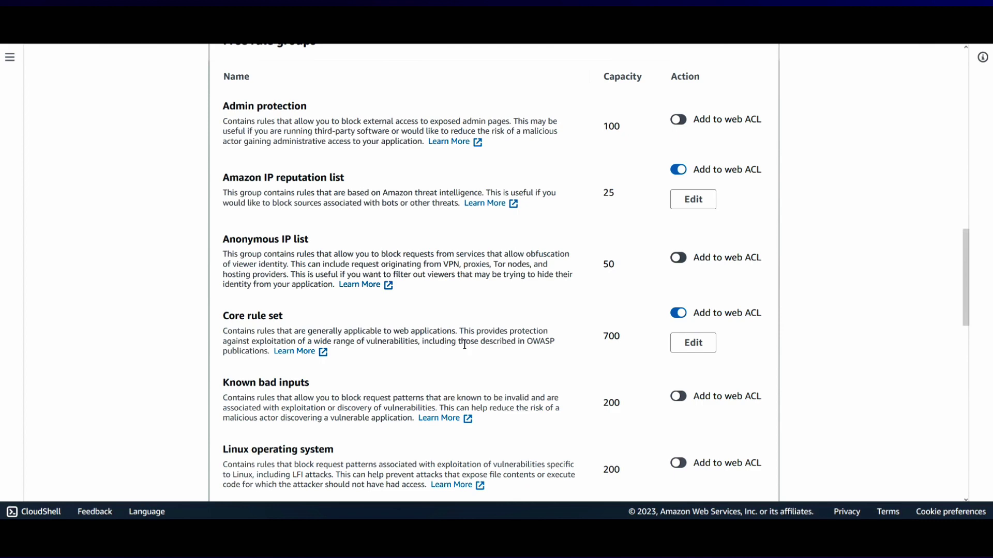
scroll(450, 345, down, 1)
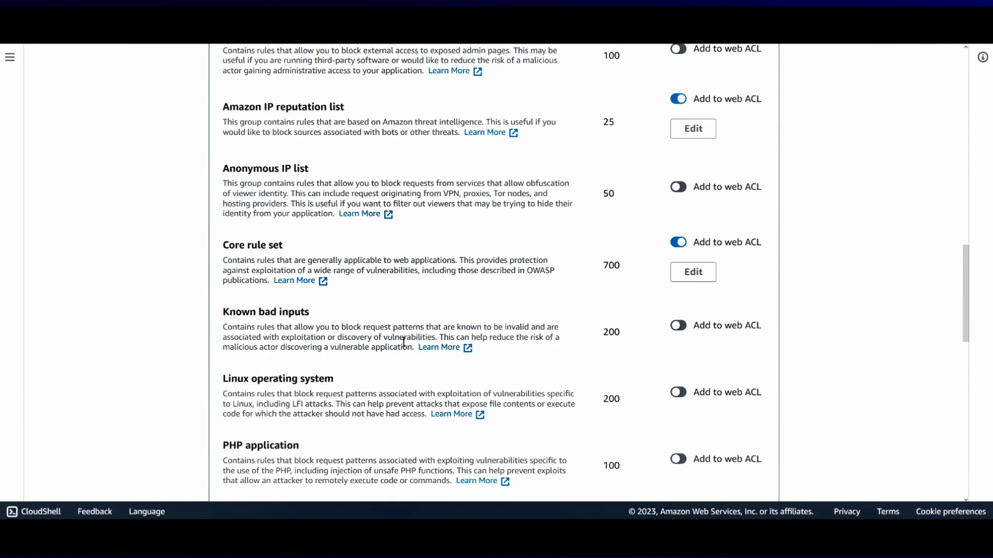
click(678, 326)
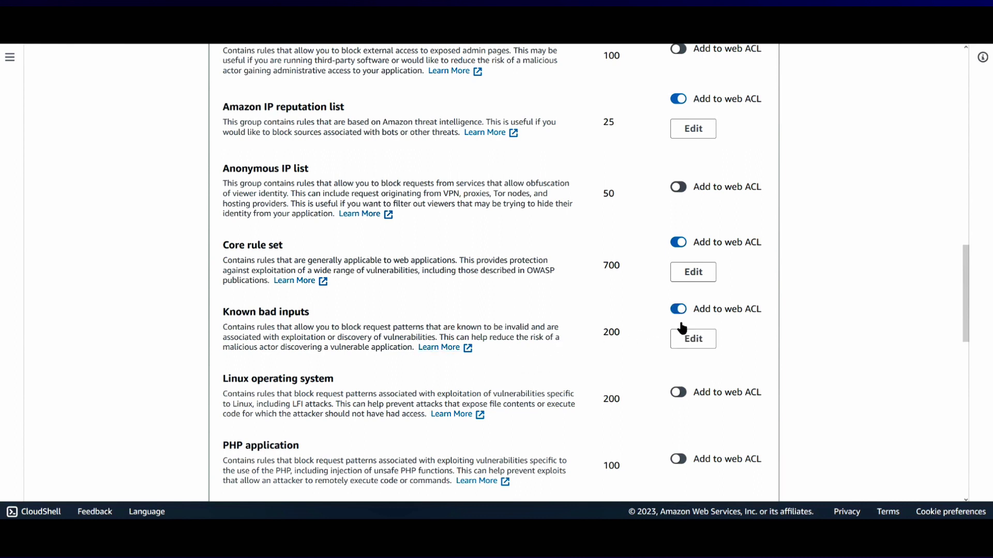
scroll(804, 353, down, 6)
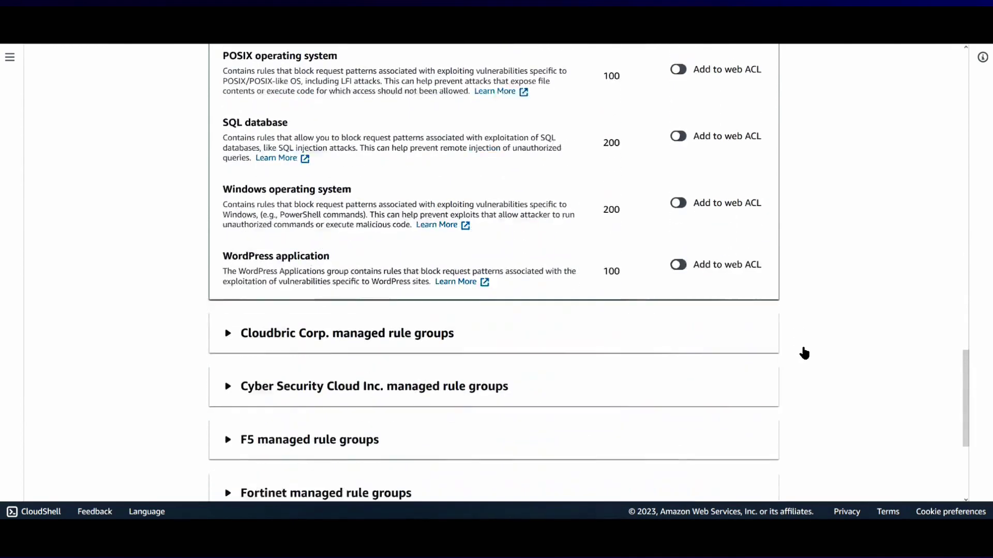
scroll(804, 353, down, 3)
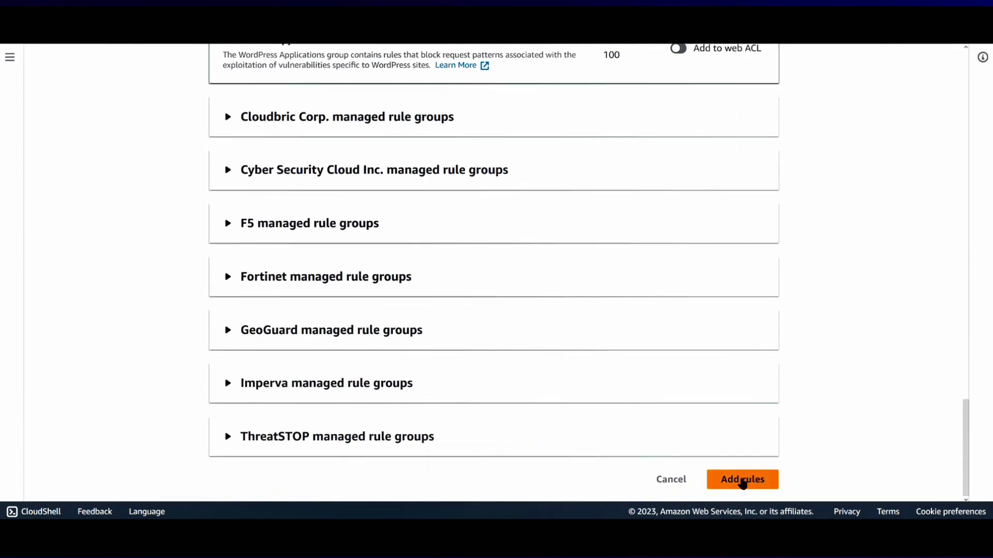
click(743, 480)
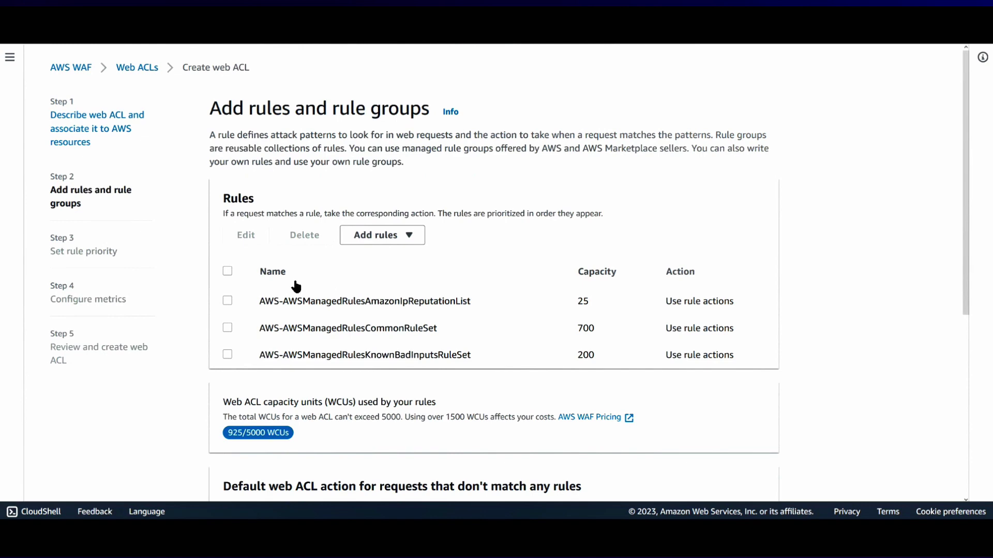
scroll(226, 275, down, 3)
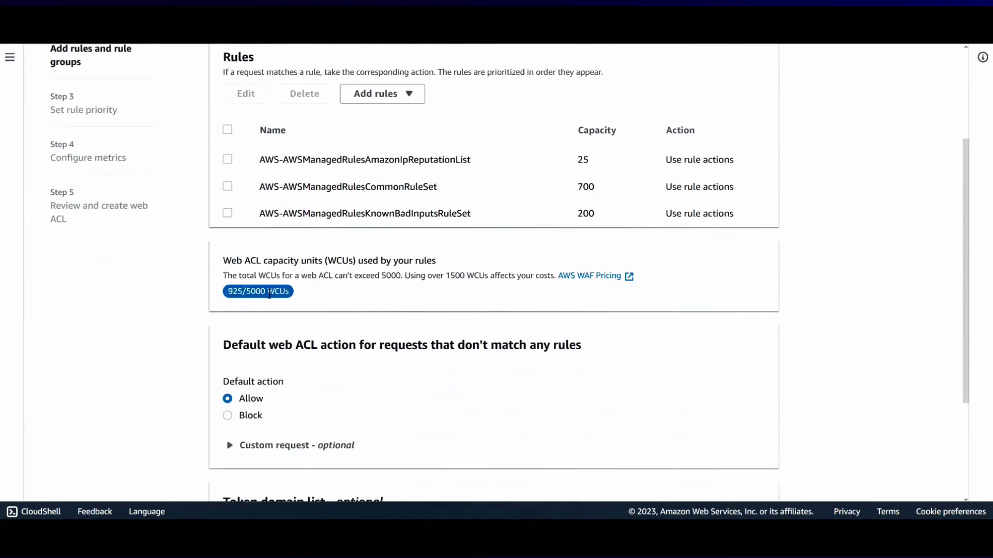
Step: Keep Allow as the default action for requests that match no rule and continue to the rule priority settings
scroll(322, 329, down, 2)
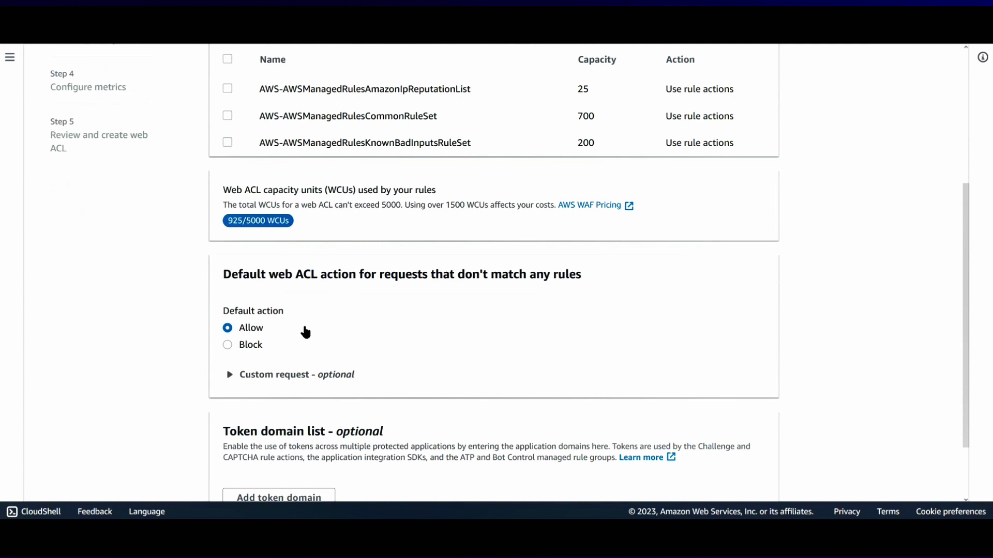
scroll(365, 336, down, 2)
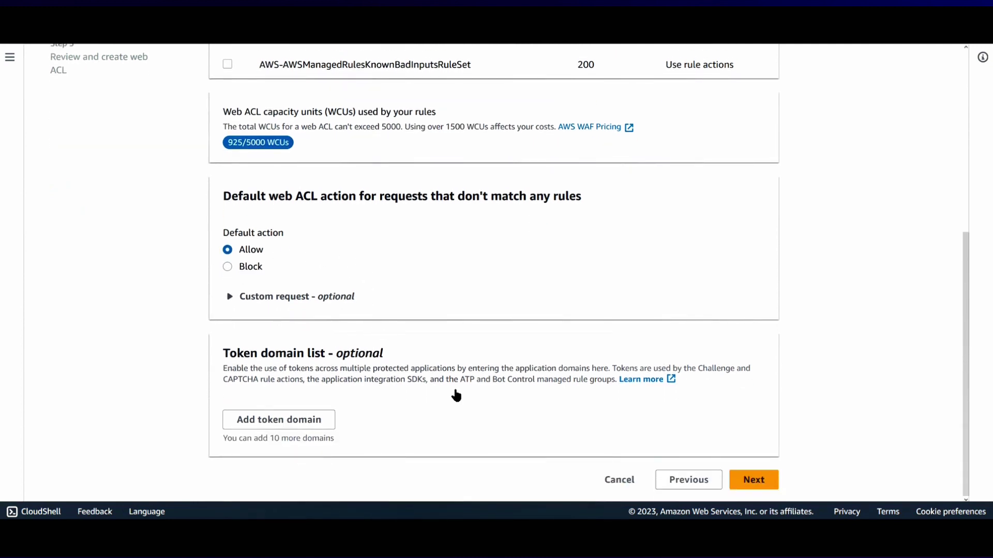
click(754, 480)
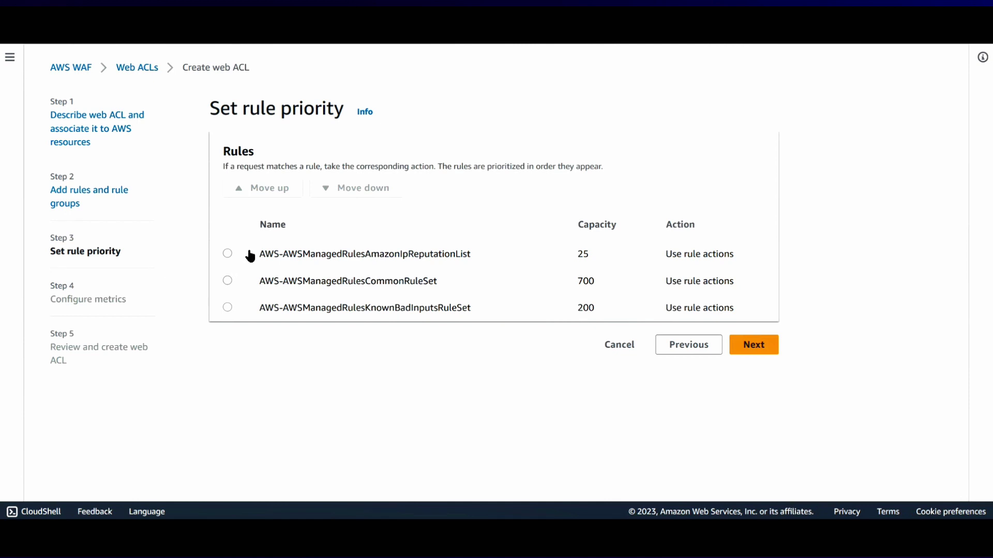
Step: Move the Amazon IP reputation list rule group to the last priority, below the other two, and continue to the metrics settings
click(226, 254)
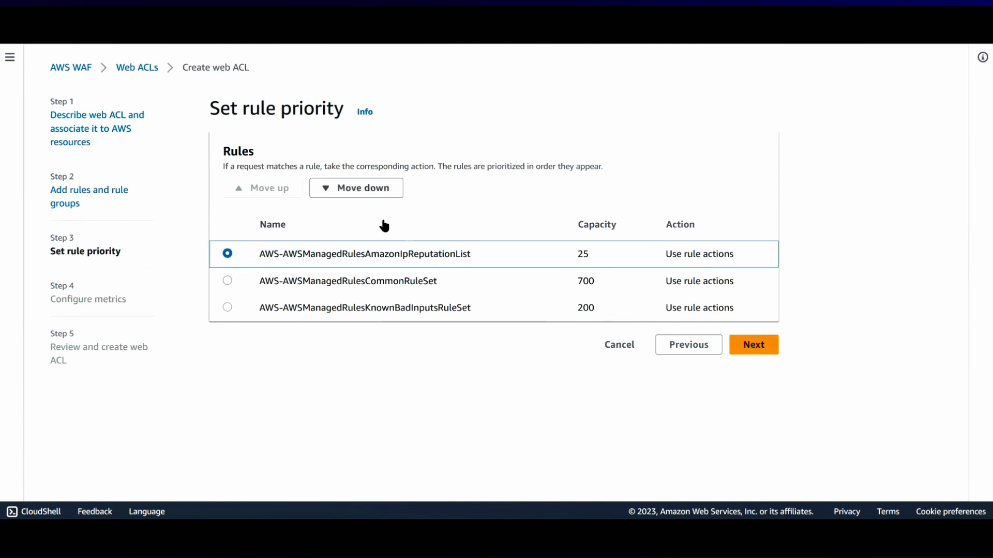
click(327, 193)
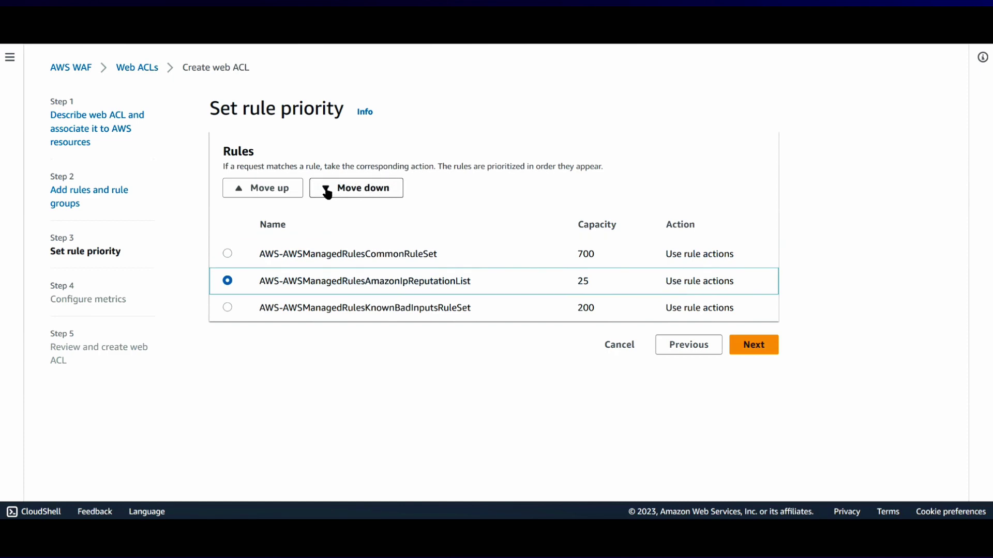
click(327, 194)
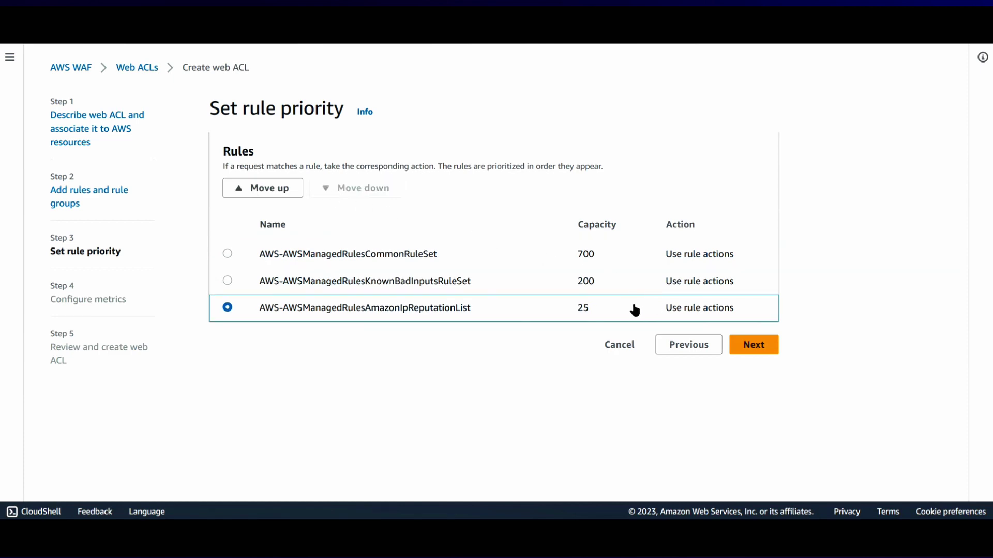
click(760, 354)
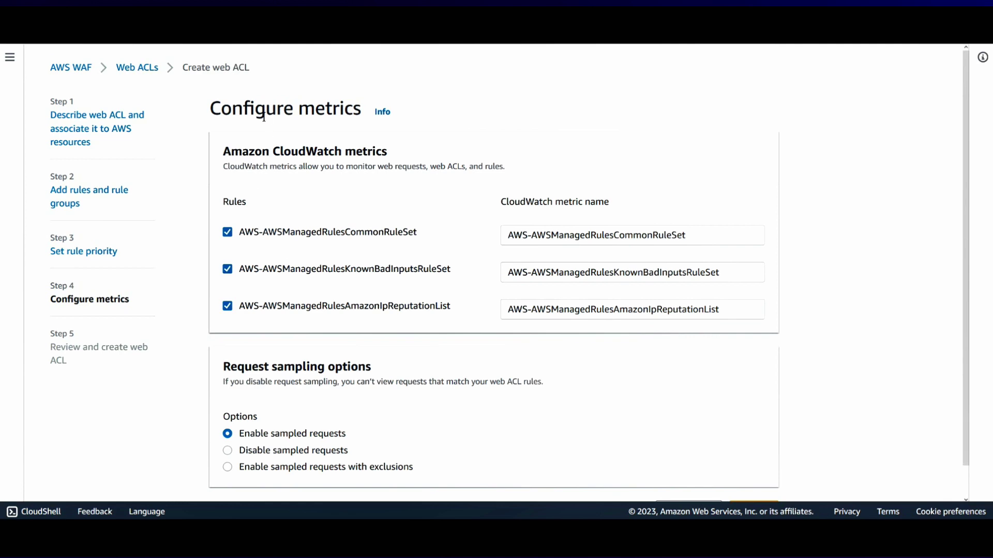
Step: Keep the default CloudWatch metrics and enabled sampled requests, review the configuration and create the web ACL
scroll(305, 187, down, 1)
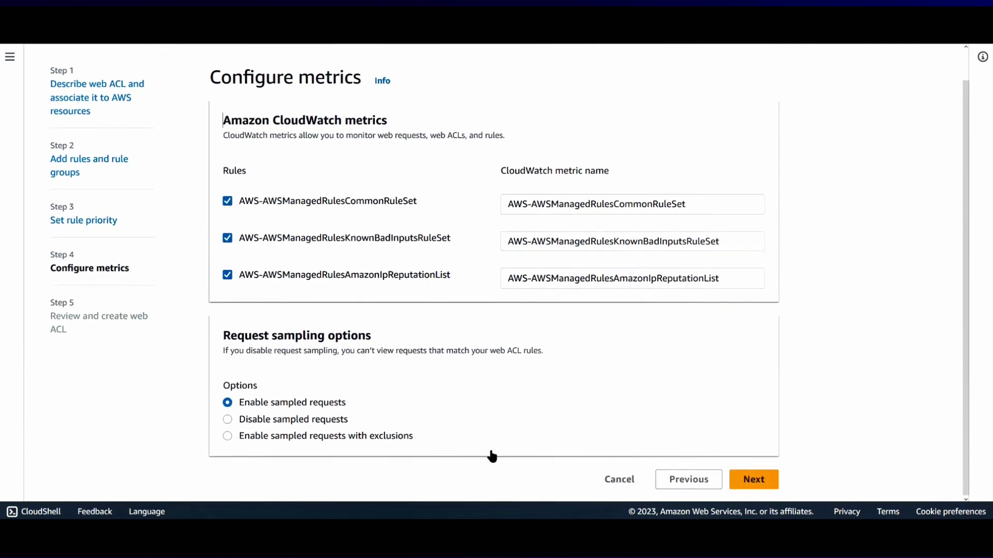
click(753, 480)
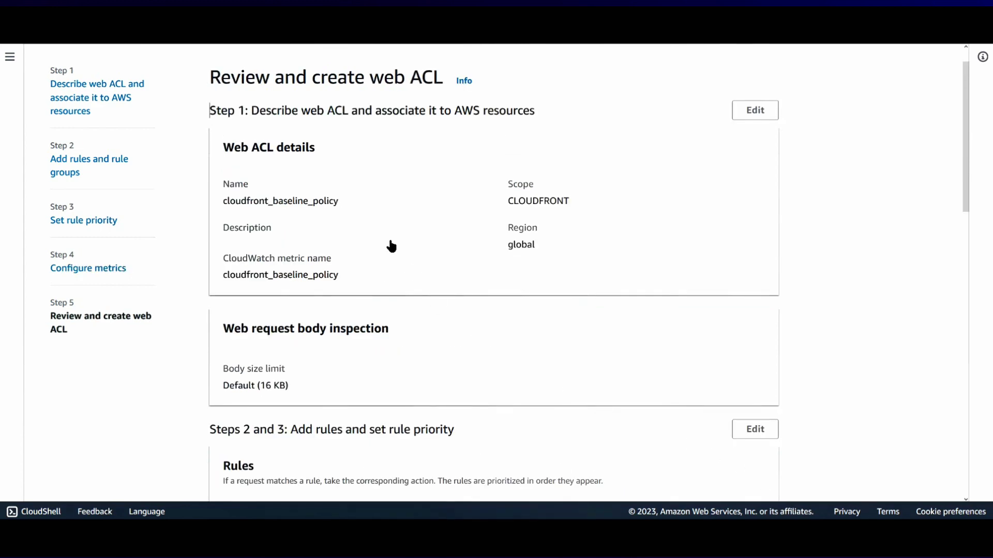
scroll(392, 247, down, 15)
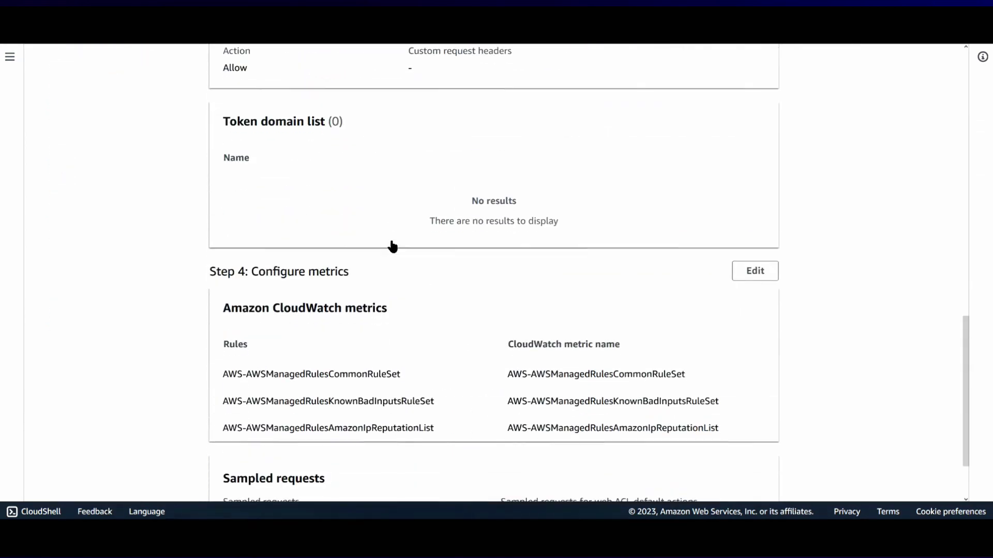
scroll(392, 247, down, 3)
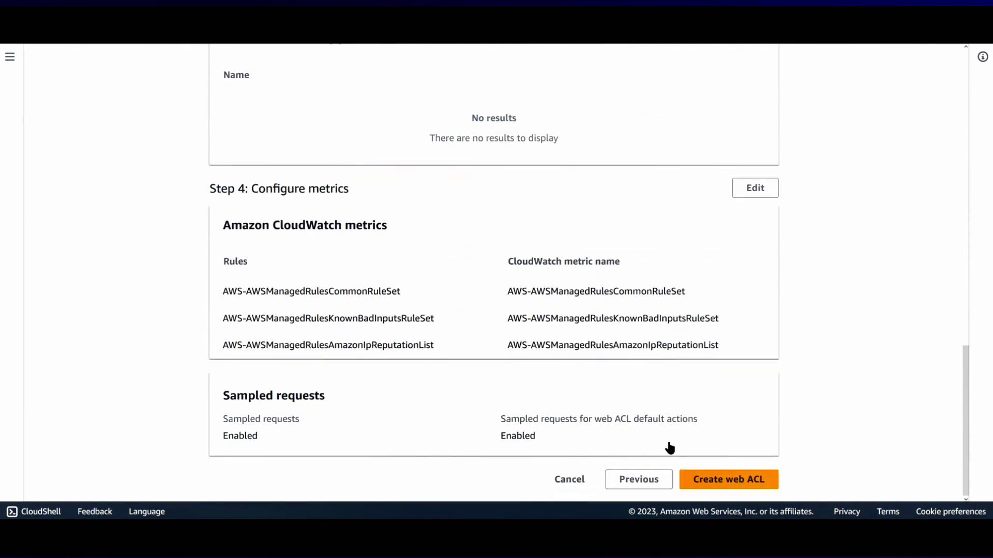
click(731, 483)
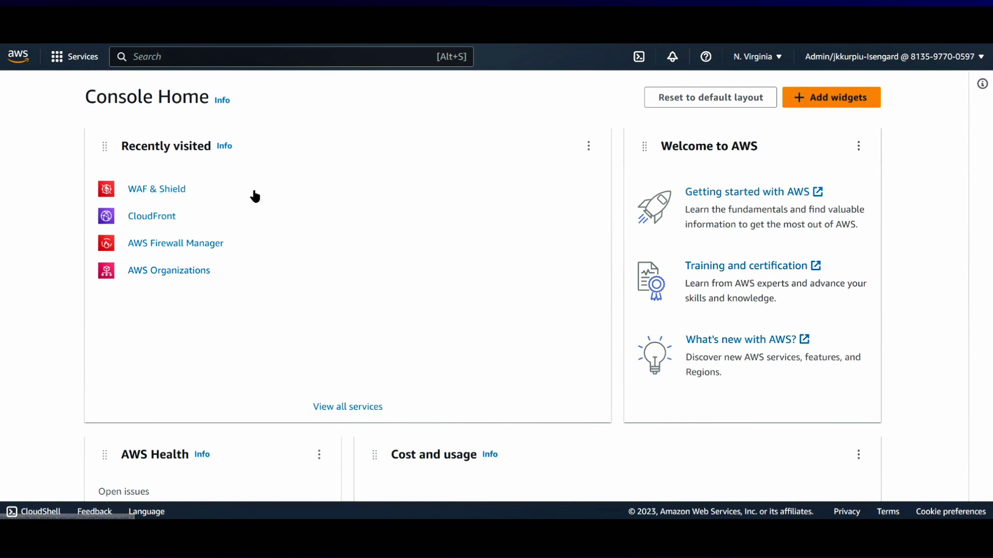
Step: Open the CloudFront service and start creating a new distribution
click(159, 221)
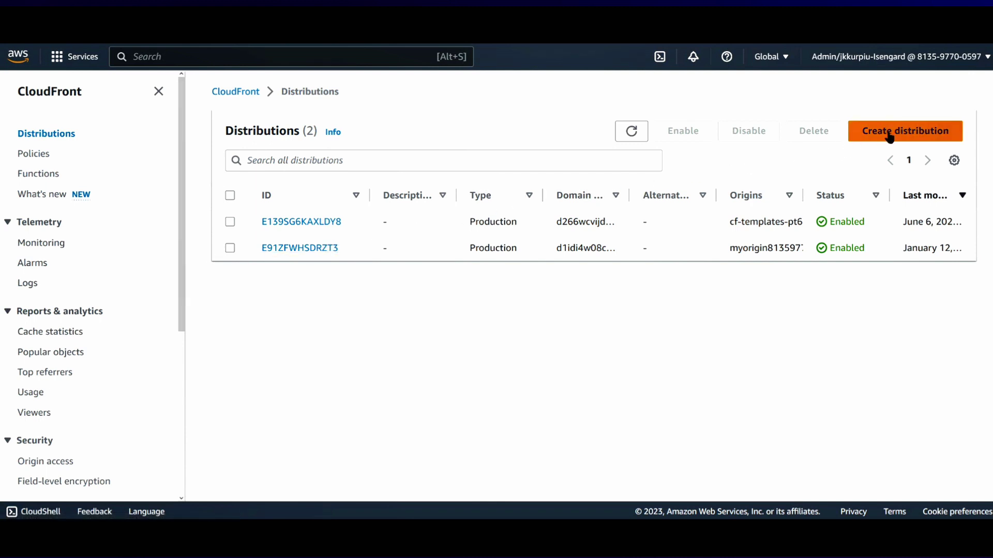
click(909, 133)
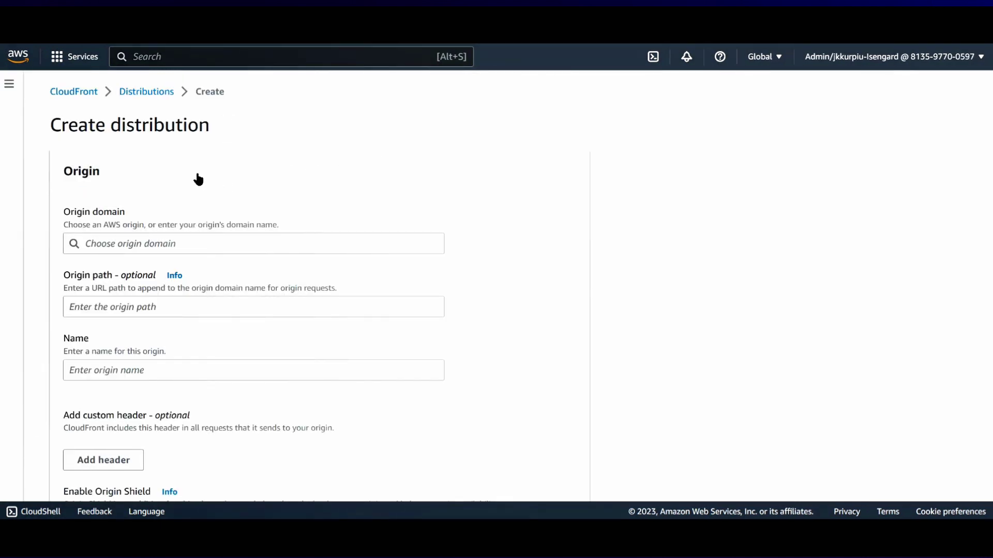
scroll(196, 178, down, 2)
scroll(195, 173, up, 2)
Step: Set the distribution's origin domain to the Amazon S3 bucket cf-templates-pt6mx2tp212-us-east-1
click(108, 239)
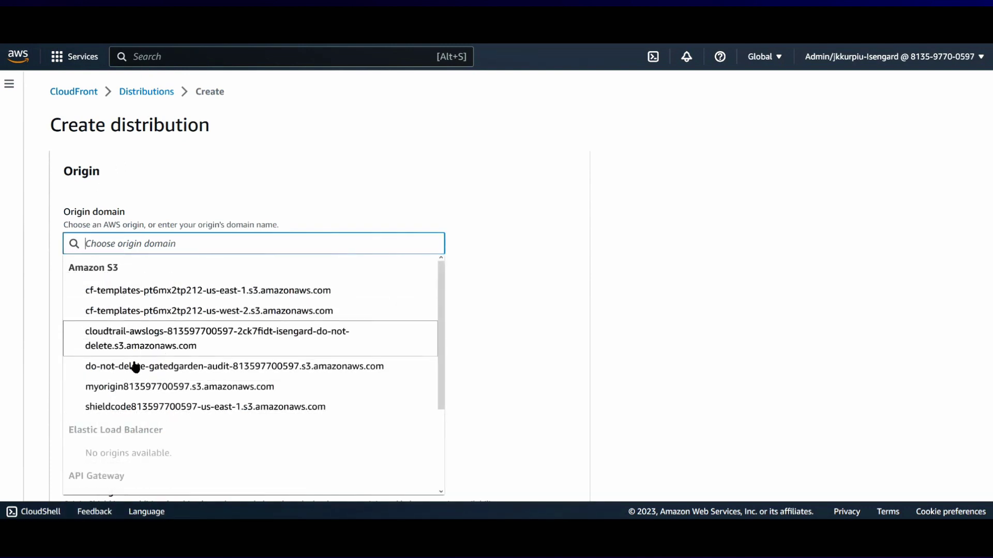
scroll(140, 430, down, 1)
scroll(140, 439, down, 2)
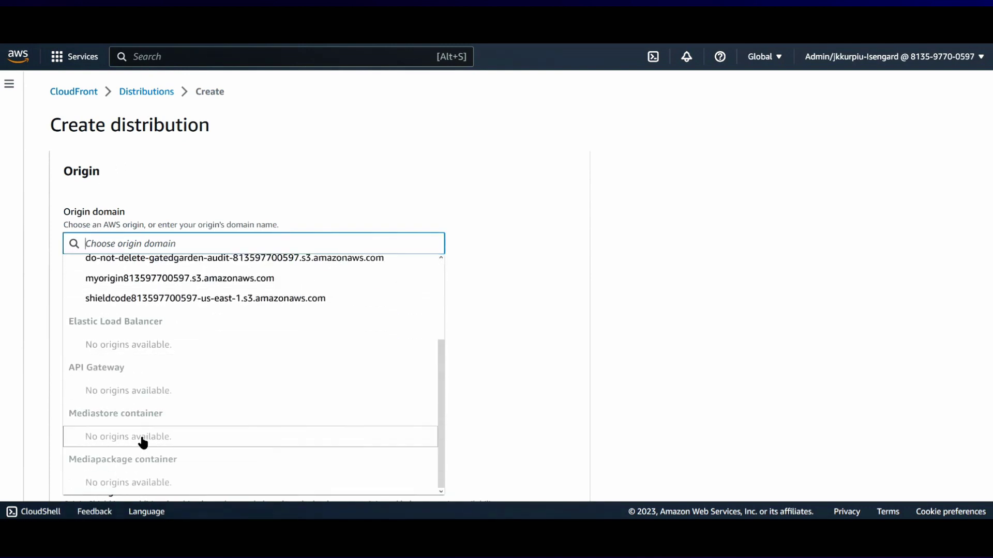
scroll(148, 384, up, 3)
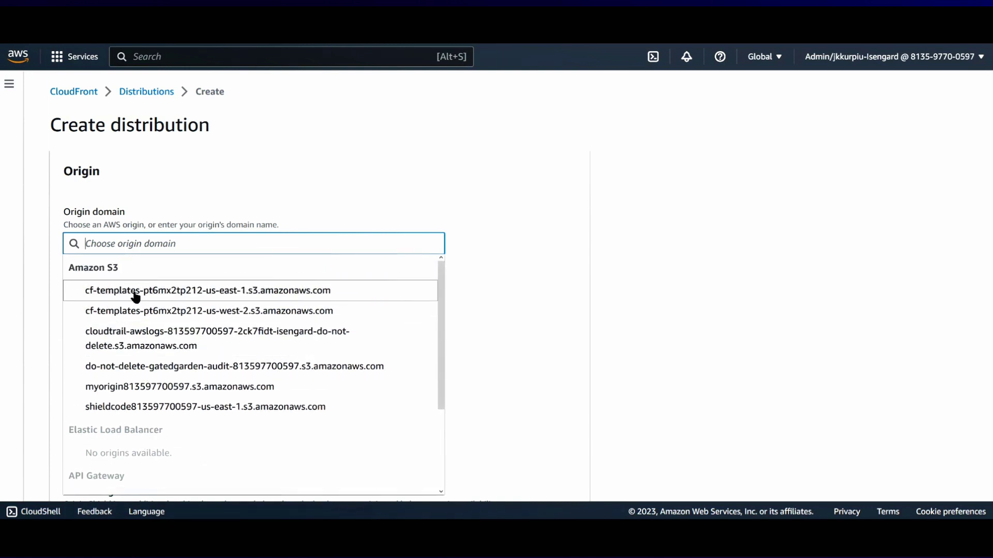
click(350, 238)
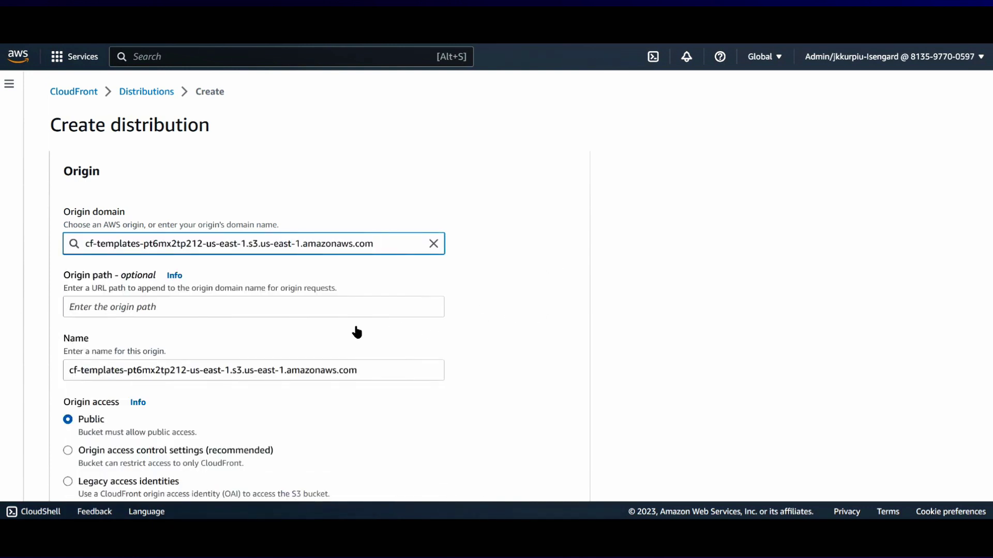
Step: Examine the distribution's origin access, Origin Shield, default cache behavior, viewer, cache policy and response headers settings
scroll(249, 330, down, 1)
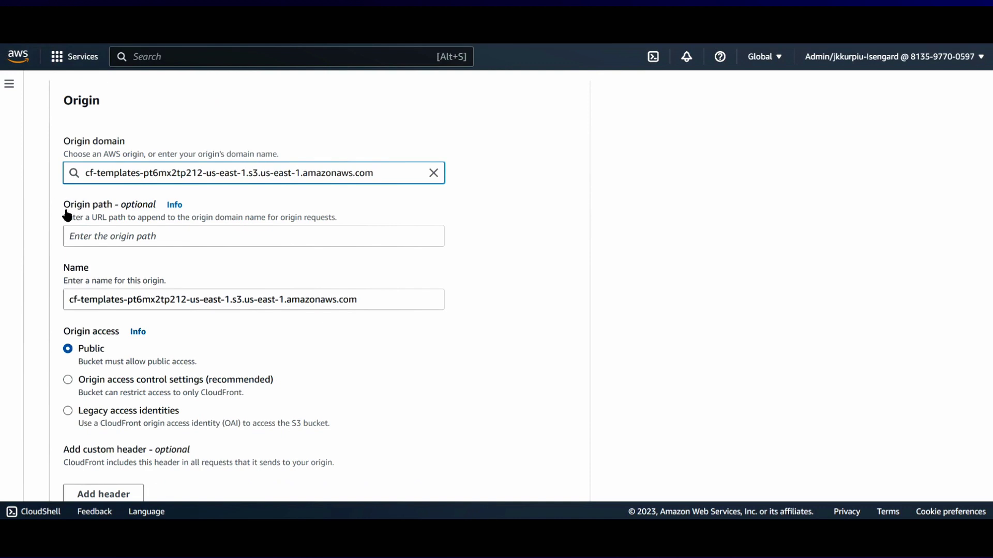
scroll(137, 265, down, 1)
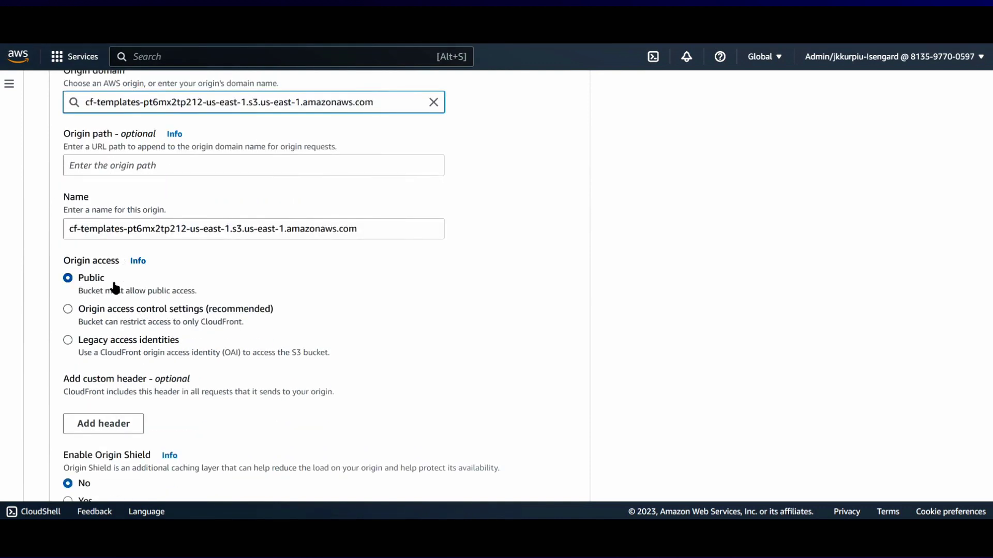
scroll(204, 336, down, 2)
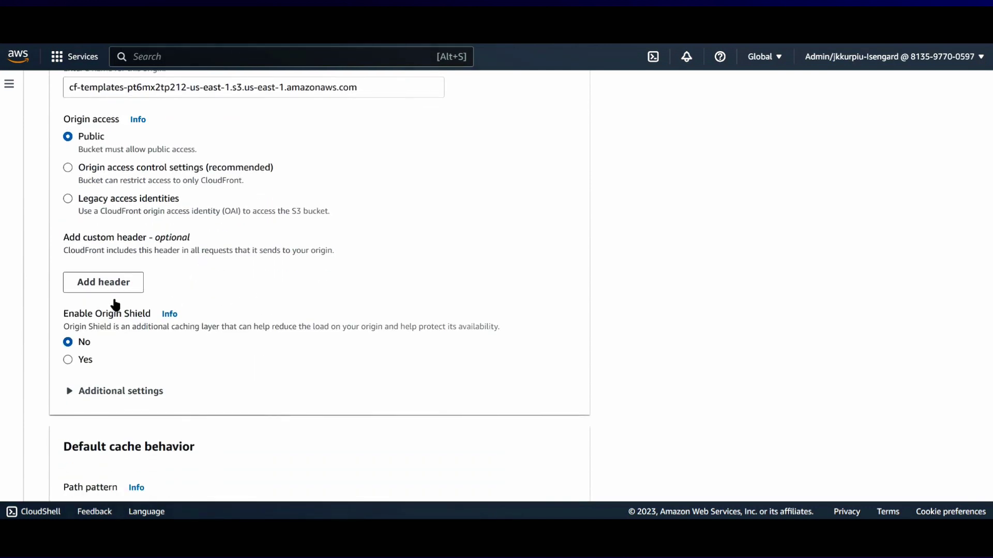
scroll(273, 337, down, 1)
scroll(276, 338, down, 4)
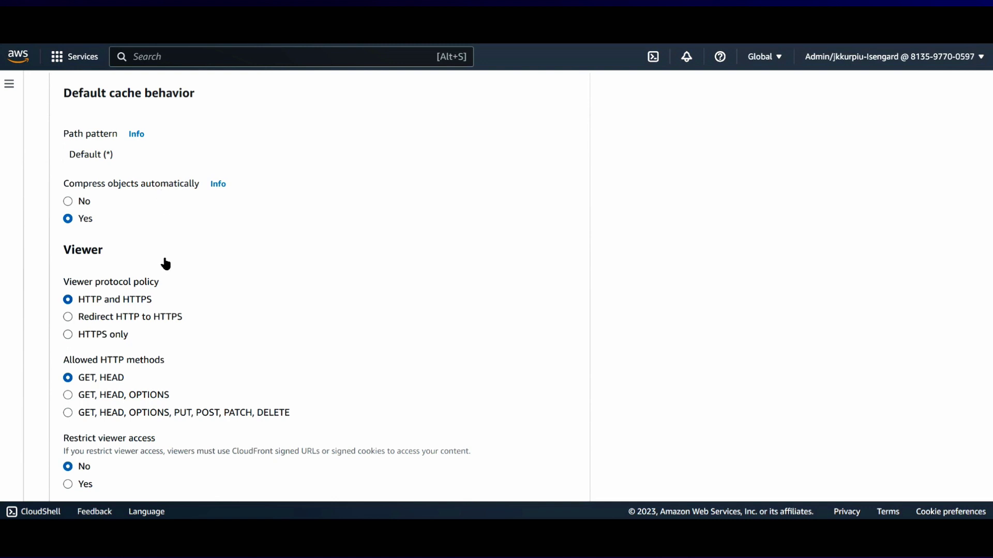
scroll(204, 346, down, 5)
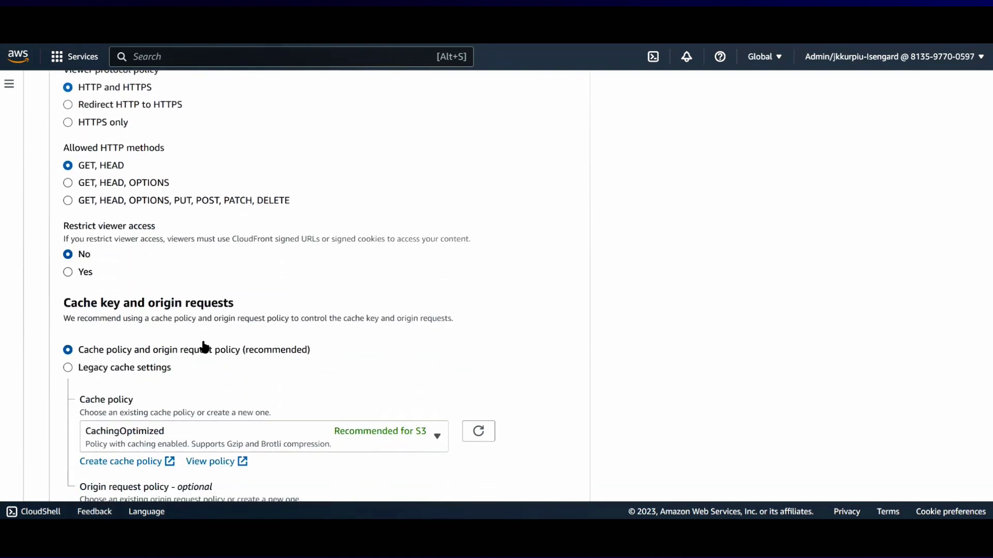
scroll(204, 346, down, 3)
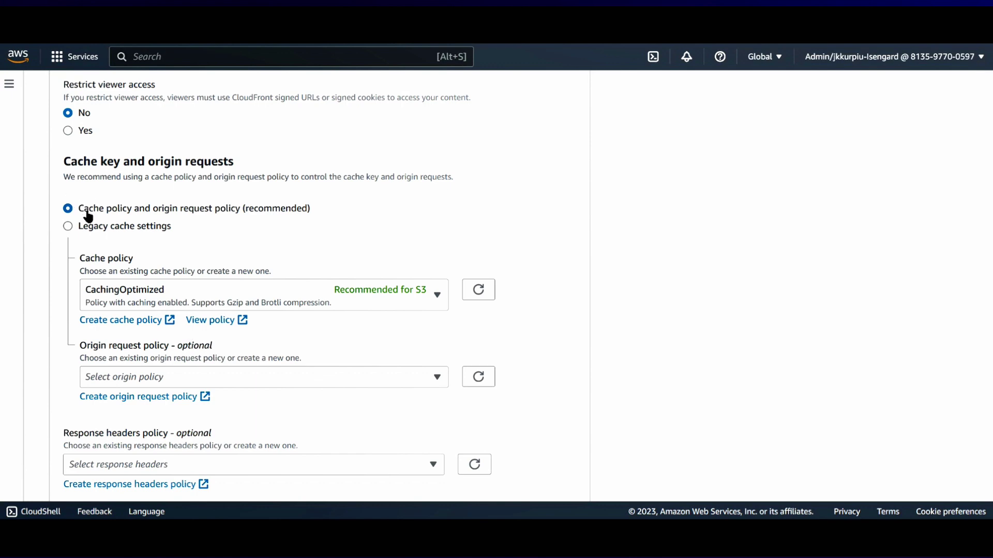
scroll(88, 217, down, 1)
scroll(104, 219, down, 2)
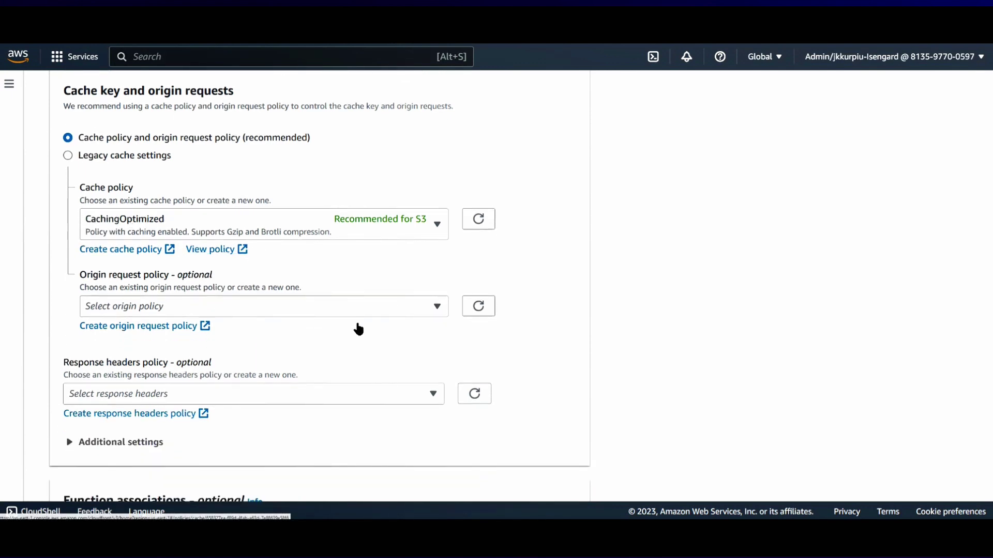
scroll(357, 328, down, 2)
scroll(359, 328, down, 2)
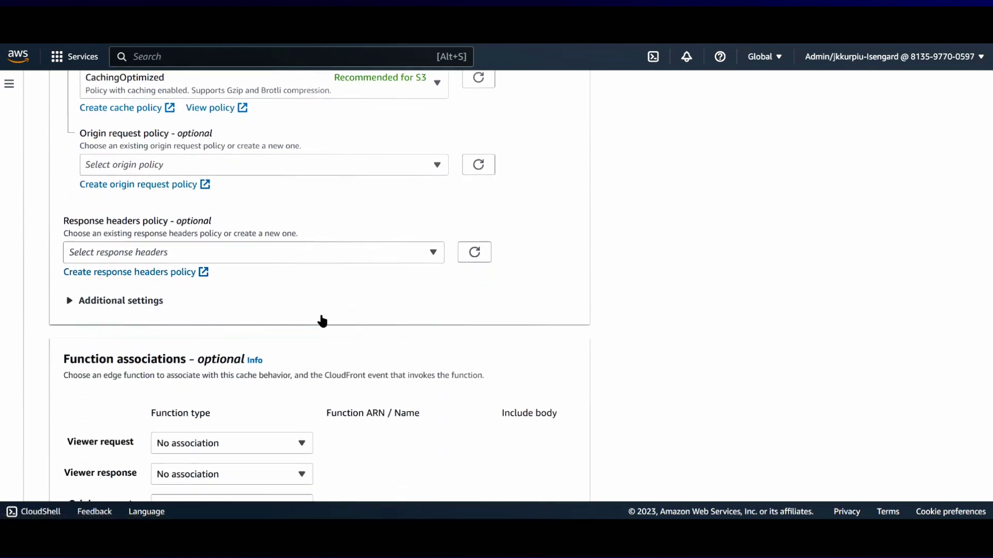
scroll(326, 322, down, 2)
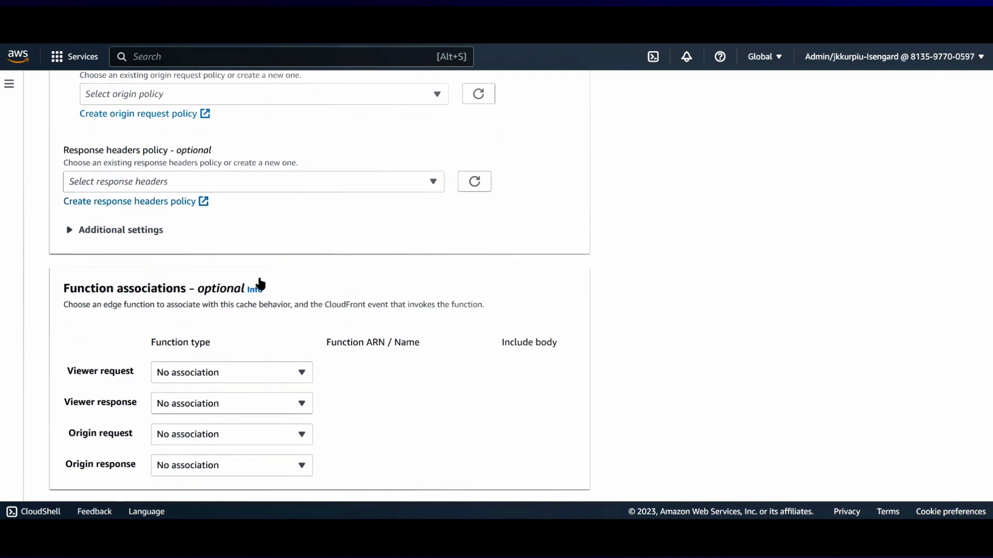
Step: Check which function types can be associated with the viewer request, leaving it at No association
scroll(260, 284, down, 1)
scroll(260, 284, down, 1)
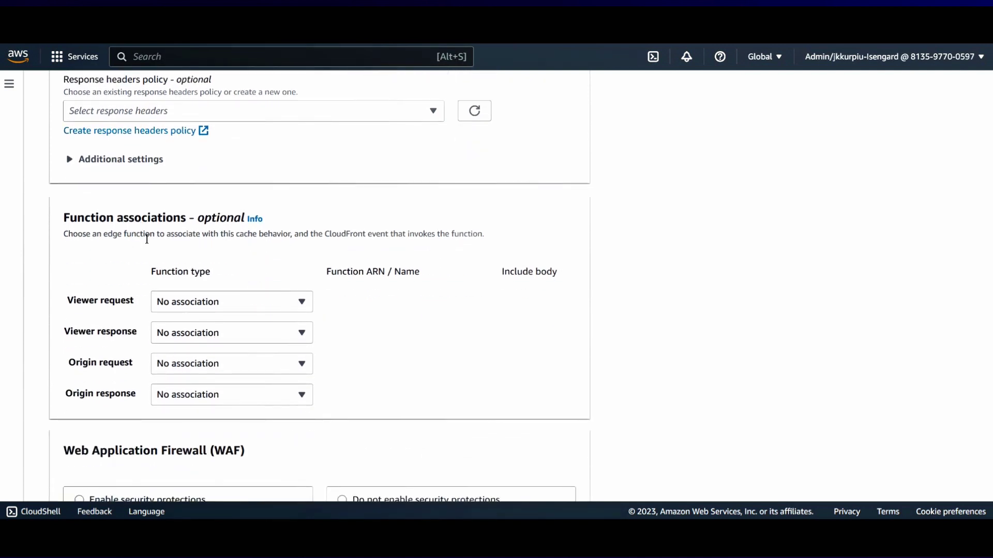
click(301, 305)
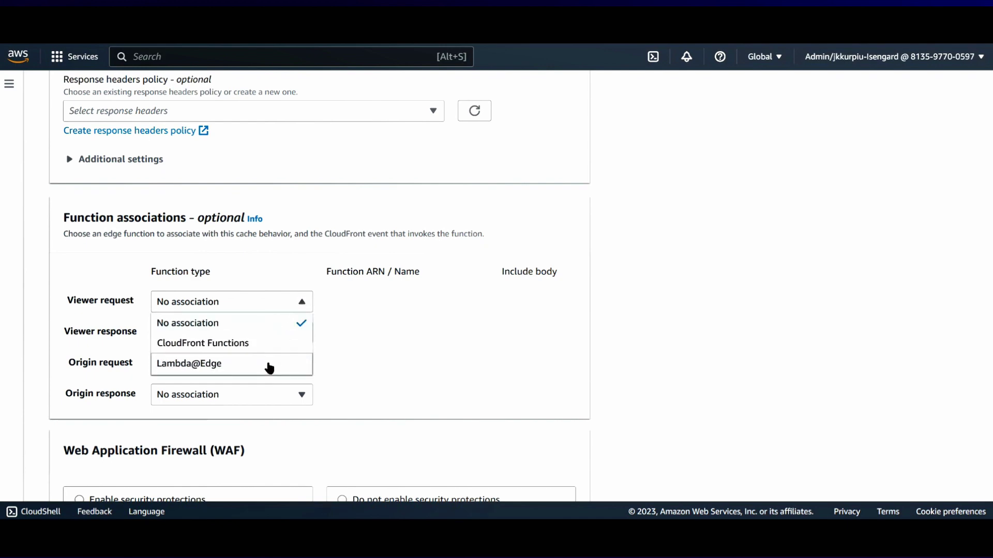
click(396, 317)
scroll(239, 238, down, 3)
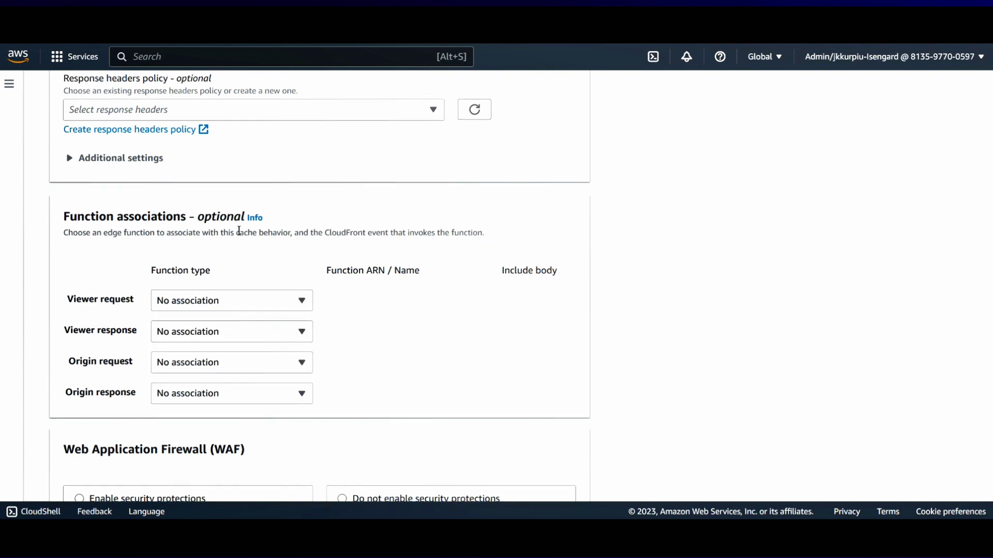
Step: Review the security protections included in the Web Application Firewall section and the details of its monthly price estimate
scroll(239, 235, down, 2)
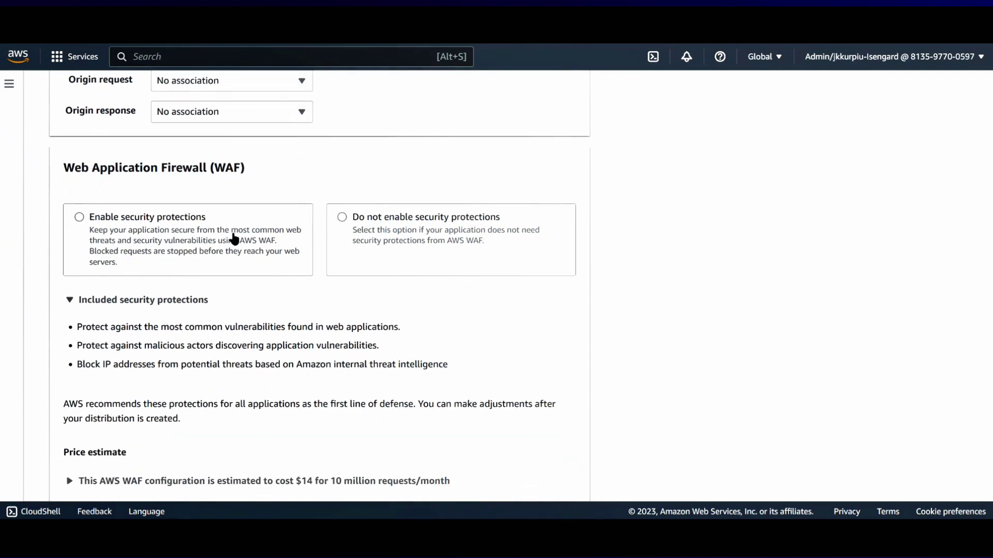
scroll(262, 238, down, 1)
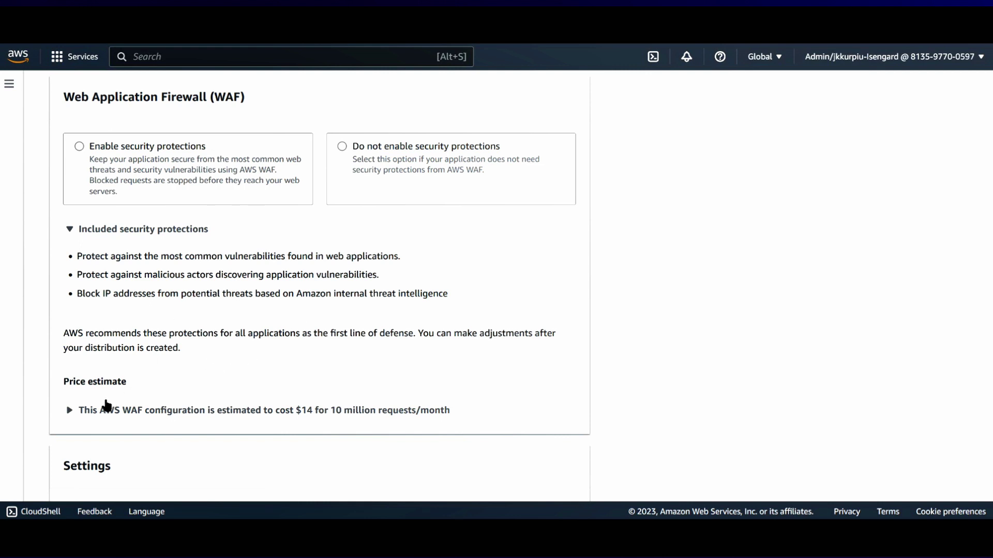
click(70, 410)
scroll(153, 381, down, 2)
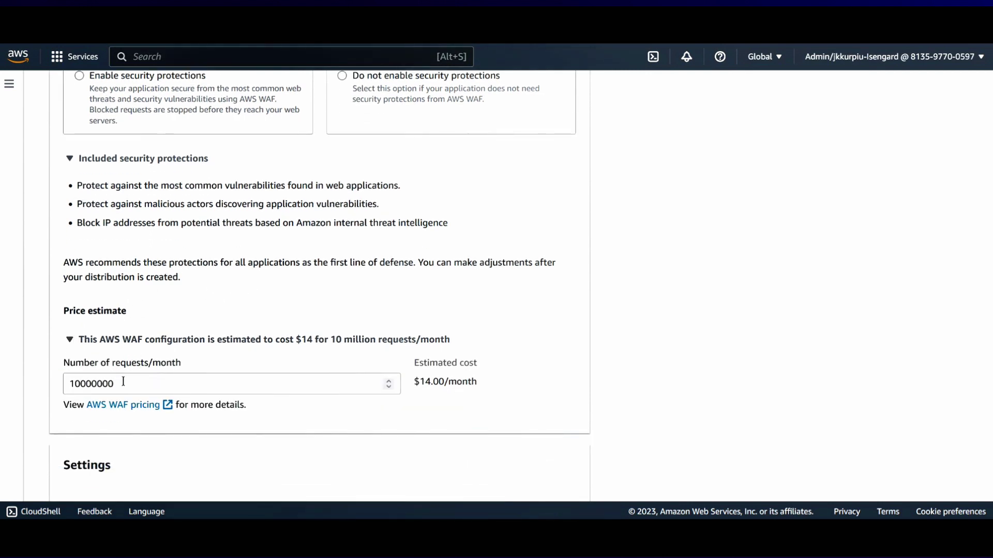
click(69, 339)
Step: Enable the Web Application Firewall security protections for the new distribution
scroll(146, 343, up, 4)
scroll(262, 270, down, 2)
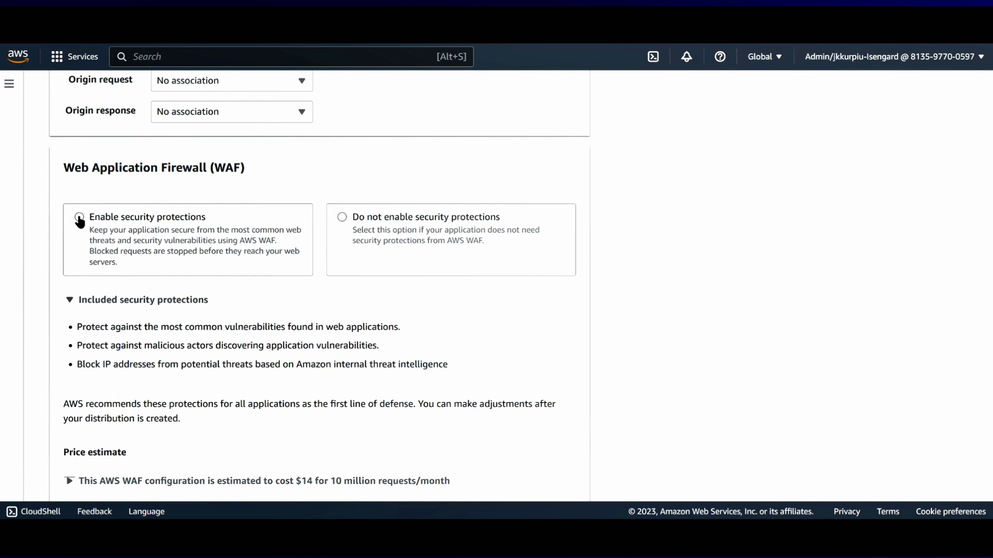
click(79, 219)
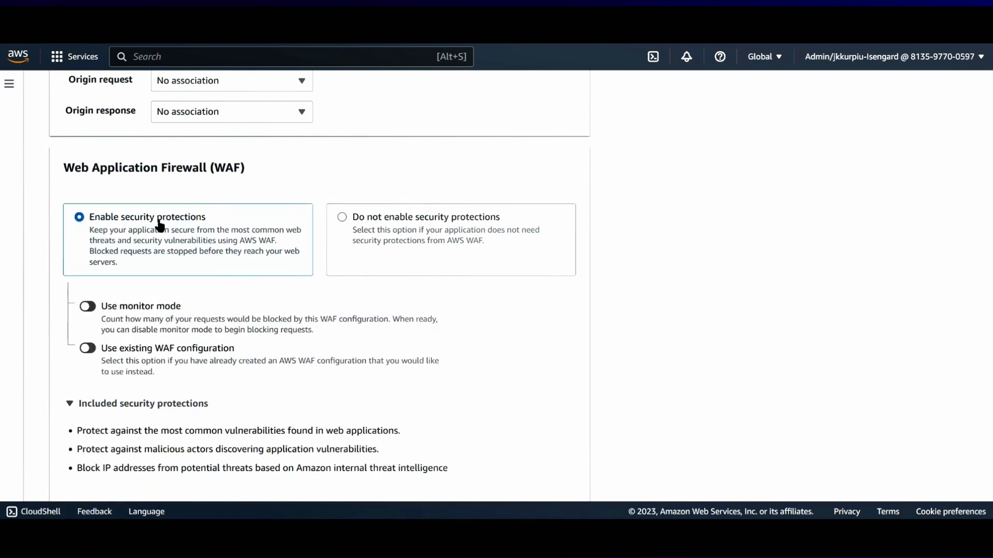
Step: Try the existing WAF configuration option to see the selectable web ACLs, and turn the option back off
click(94, 308)
click(94, 351)
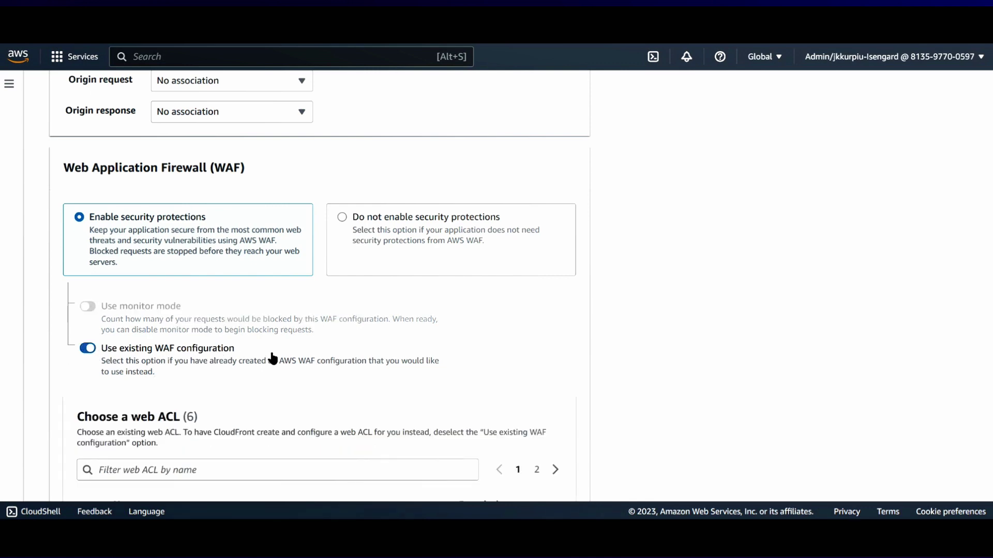
scroll(312, 390, down, 3)
scroll(315, 385, down, 3)
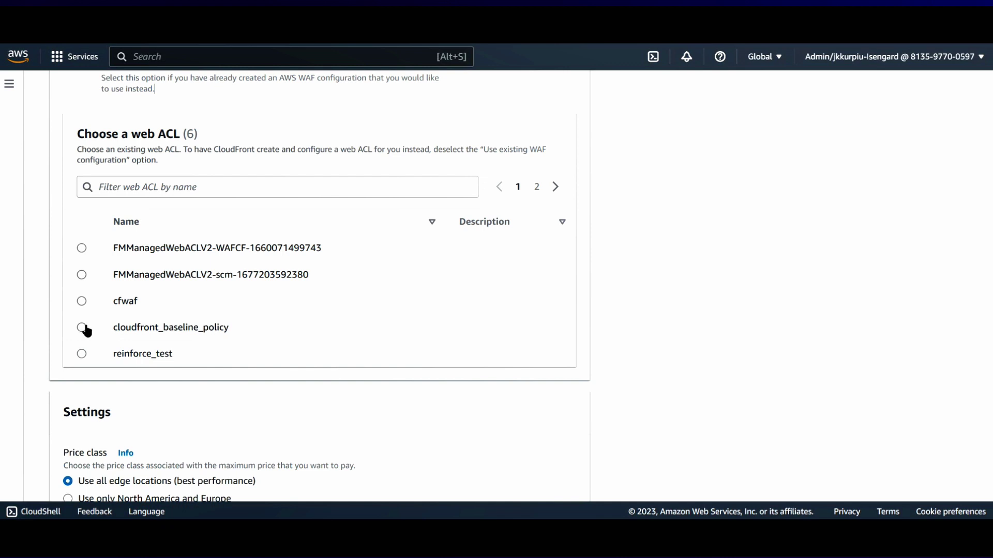
scroll(85, 329, up, 4)
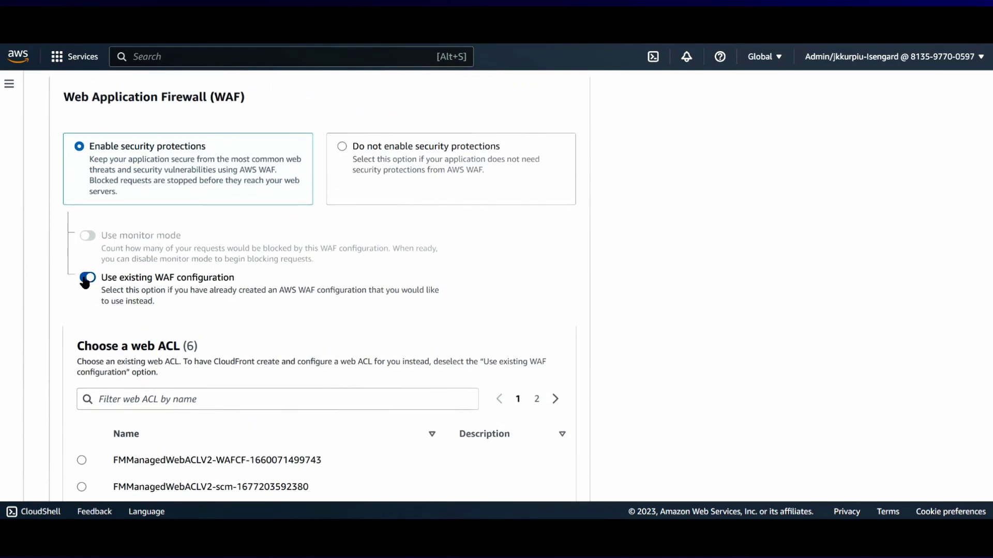
click(86, 280)
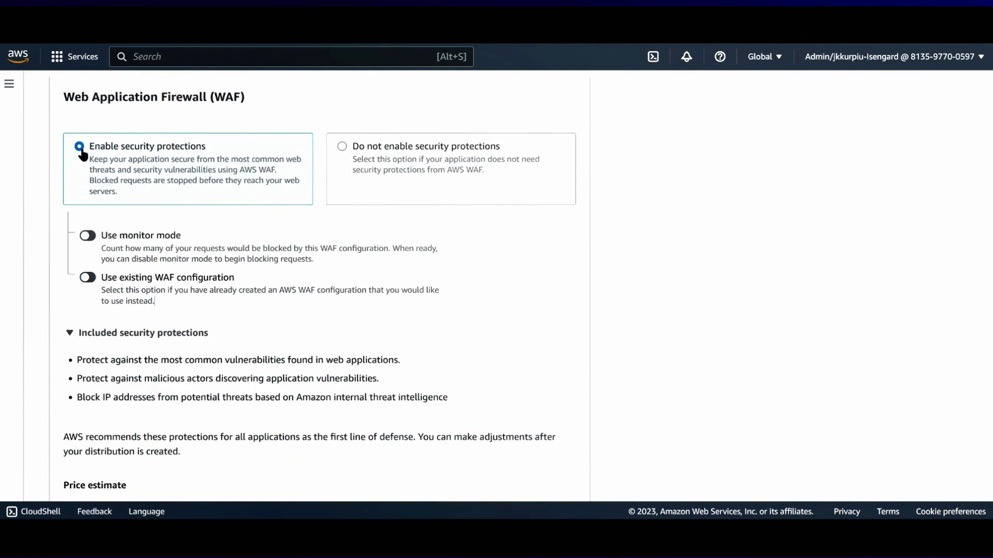
Step: Create the distribution, keeping all edge locations, HTTP/2, standard logging off and IPv6 on
scroll(198, 306, down, 2)
scroll(198, 306, down, 8)
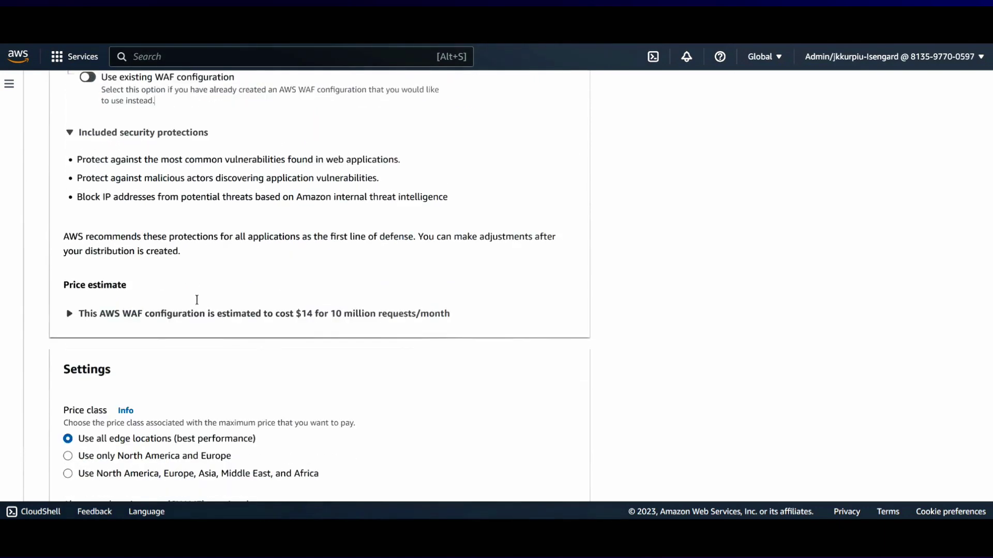
scroll(198, 306, down, 1)
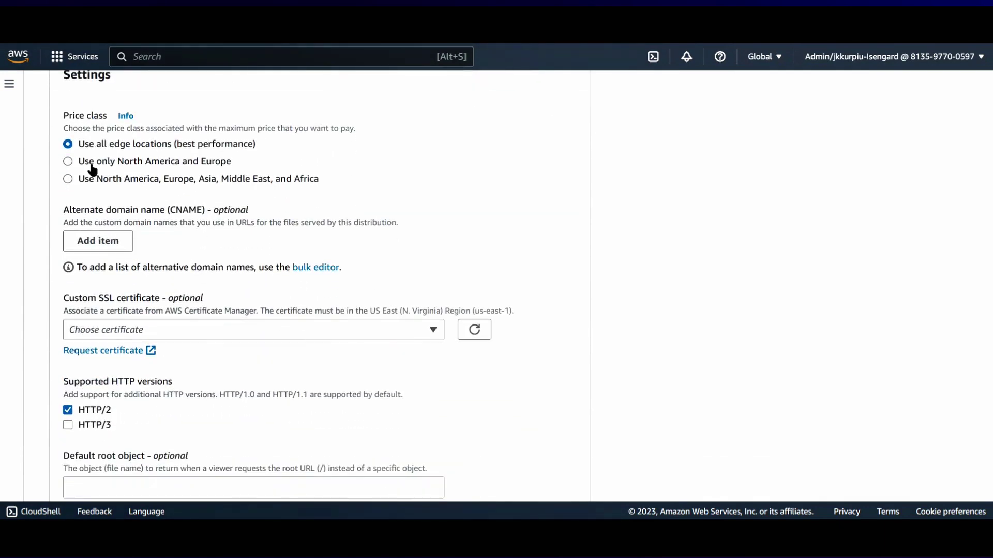
scroll(136, 332, down, 5)
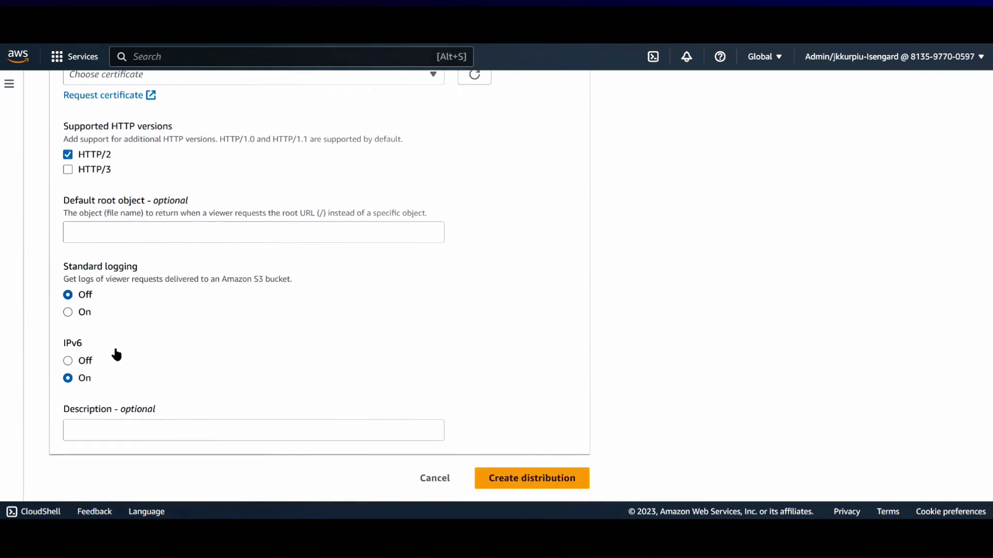
click(508, 478)
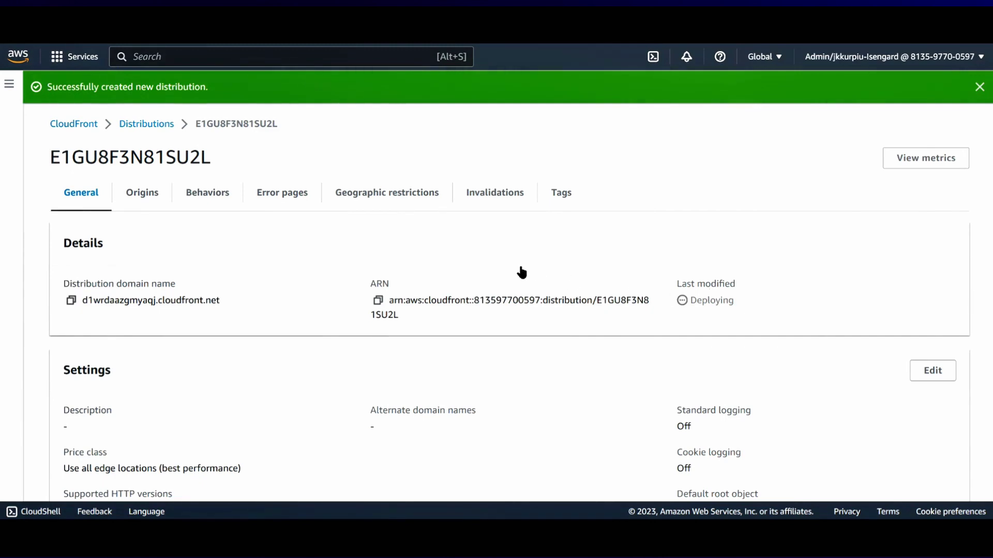
Step: Review the new distribution's details and general settings, including its associated AWS WAF web ACL
scroll(343, 267, down, 3)
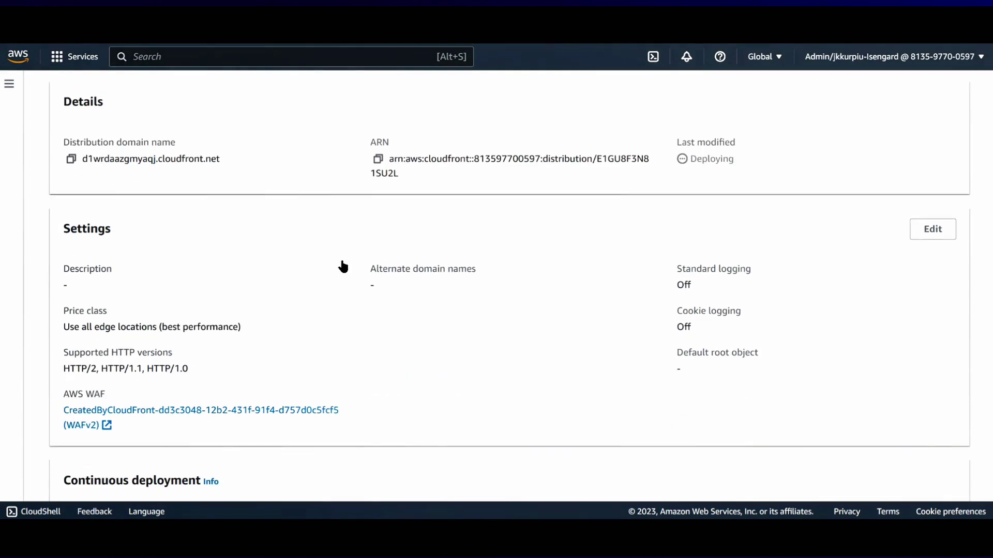
scroll(343, 267, down, 2)
scroll(343, 266, up, 5)
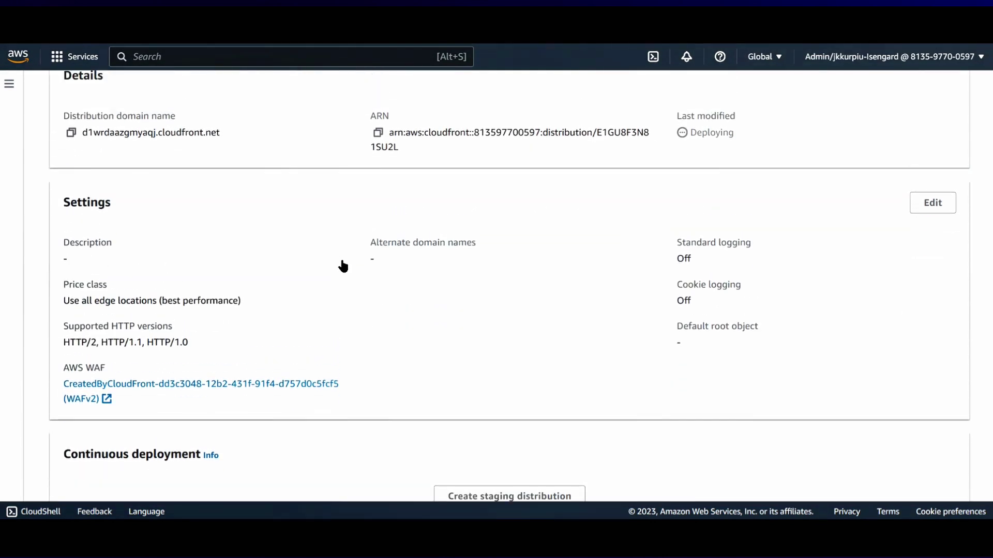